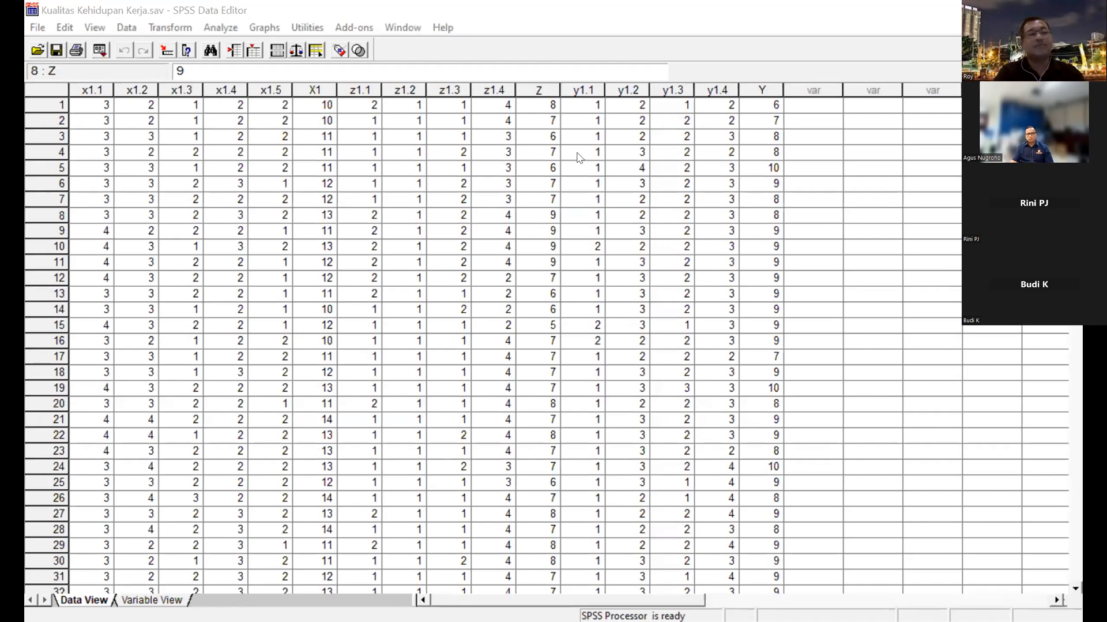
Review the variable definitions, then return to the first case of the data at x1.1.
click(530, 296)
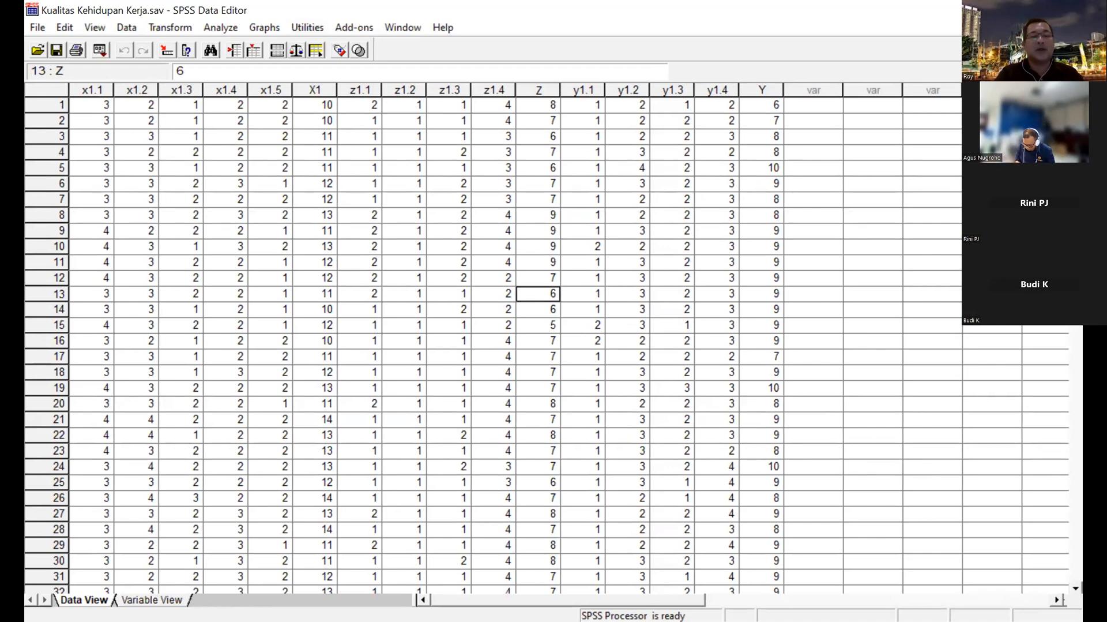
key(ctrl+t)
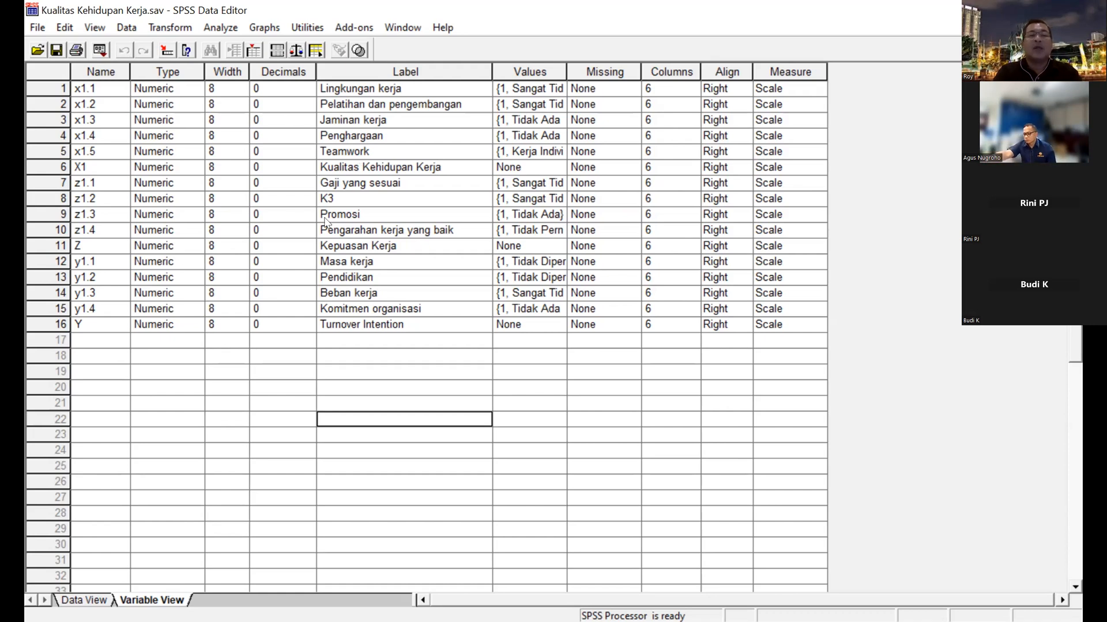
click(83, 600)
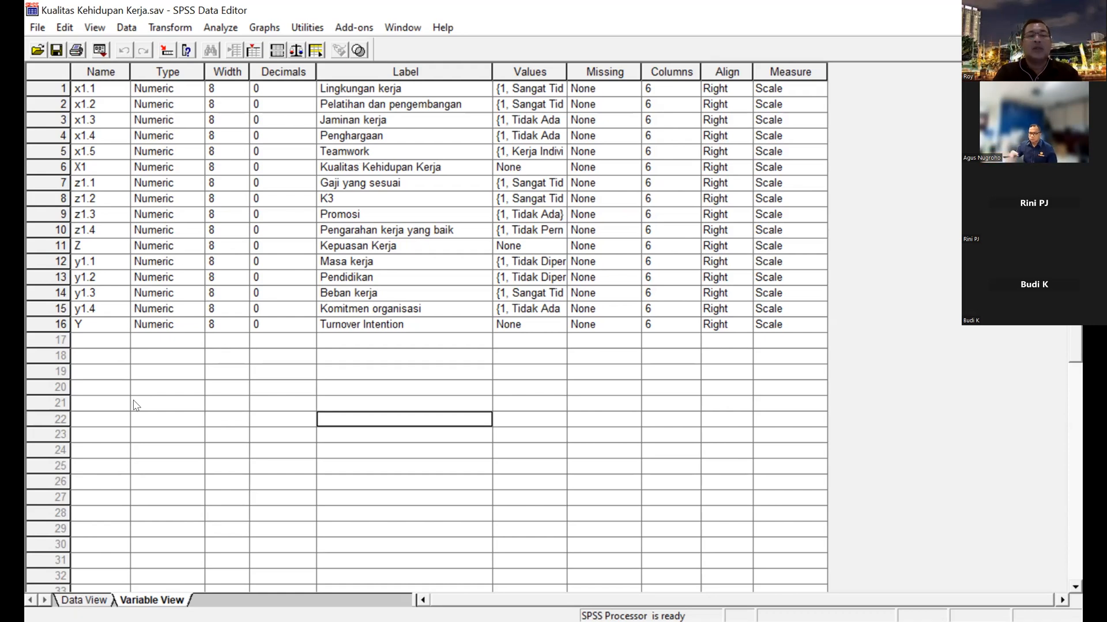
click(107, 156)
key(ctrl+Home)
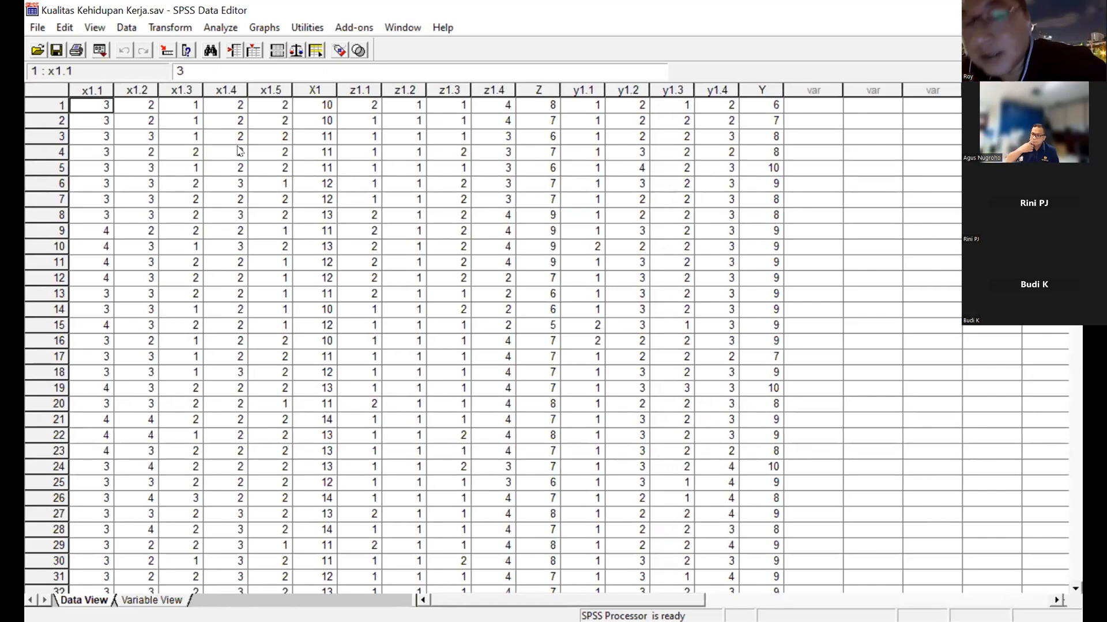
Examine the indicator and total columns from x1.1 to Y in the first case, and check their variable labels.
key(Right)
key(Right)
key(Right)
key(Right)
key(Right)
key(Right)
key(Left)
key(Left)
key(Right)
key(Left)
key(Left)
key(Left)
key(Left)
key(Left)
key(Right)
key(Right)
key(Right)
key(Right)
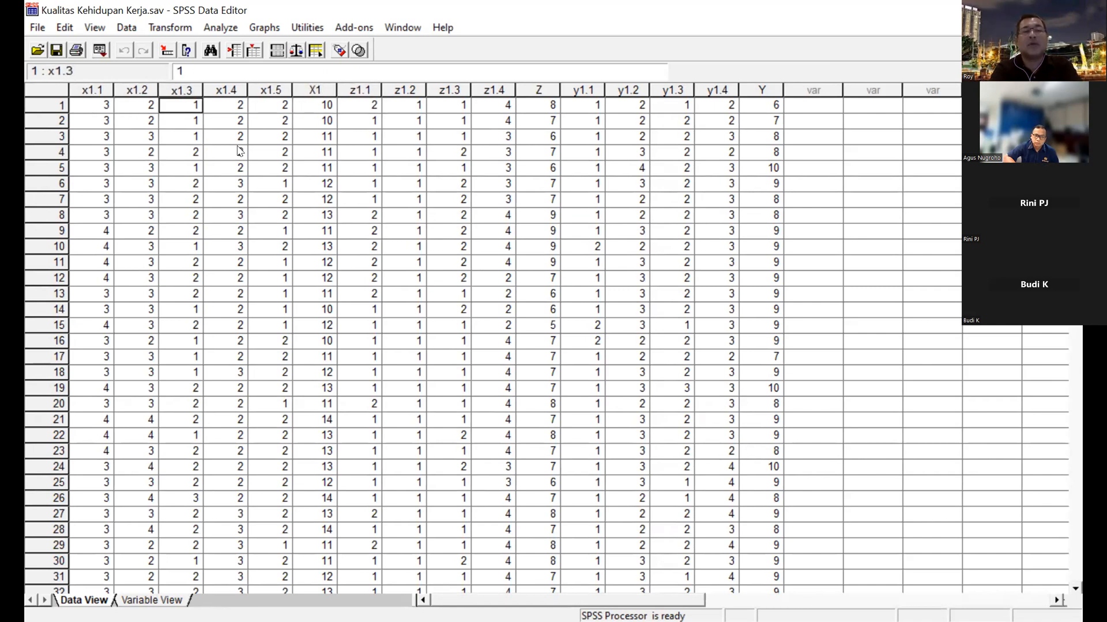
key(Right)
key(Right)
key(Right)
key(Right)
key(Right)
key(Right)
key(Right)
key(Right)
key(Right)
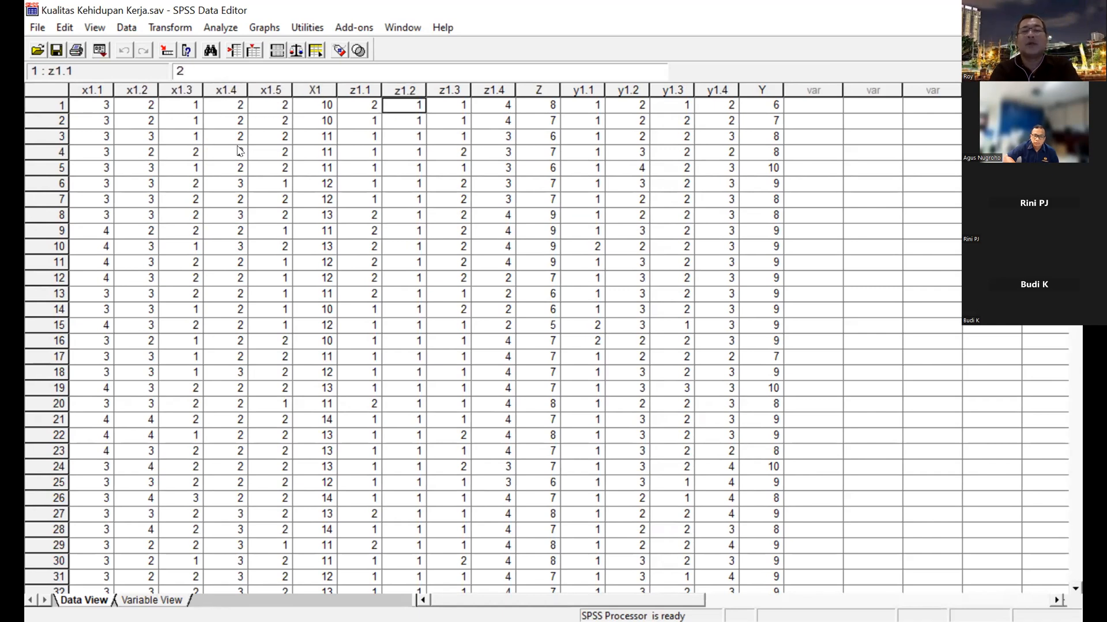
key(Right)
key(Right)
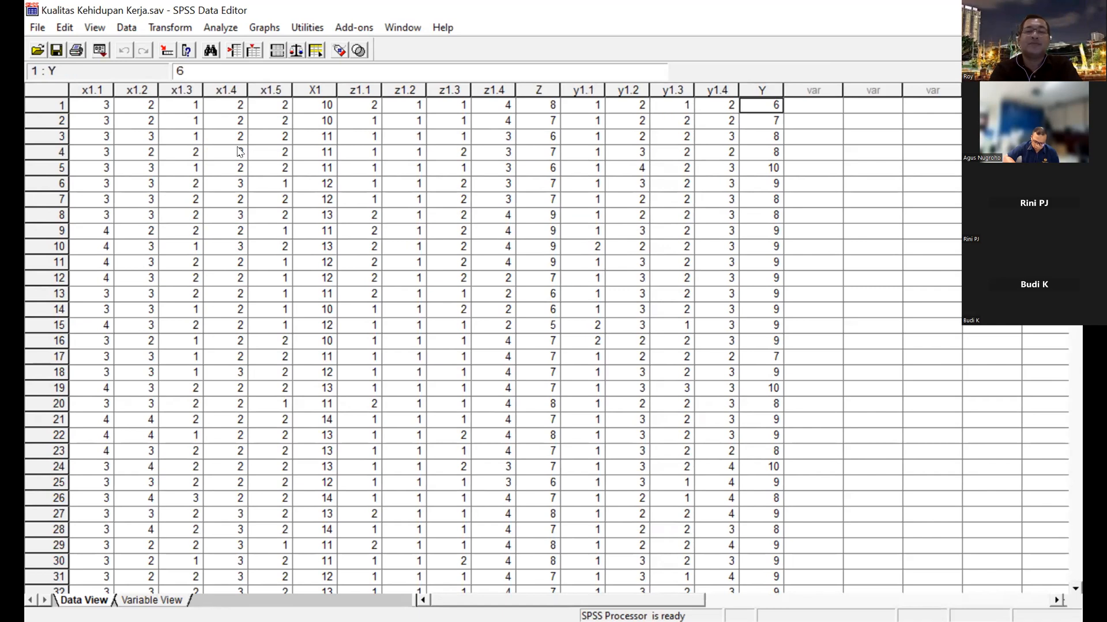
key(Left)
key(Left)
key(Left)
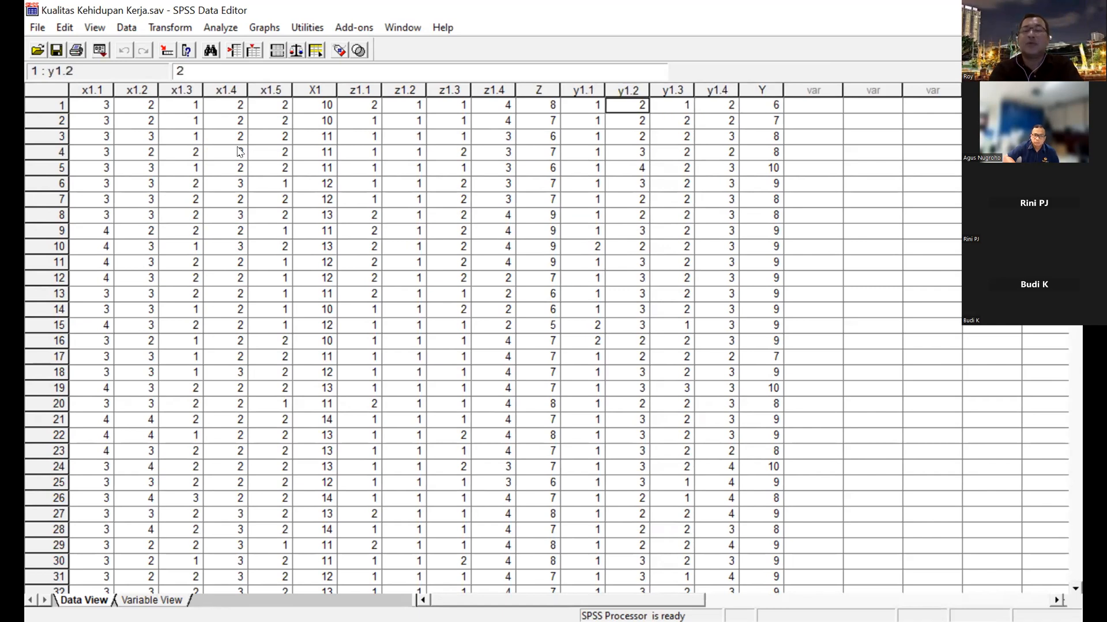
key(Left)
key(Left)
key(Left)
key(Left)
key(Left)
key(Left)
key(Left)
key(Left)
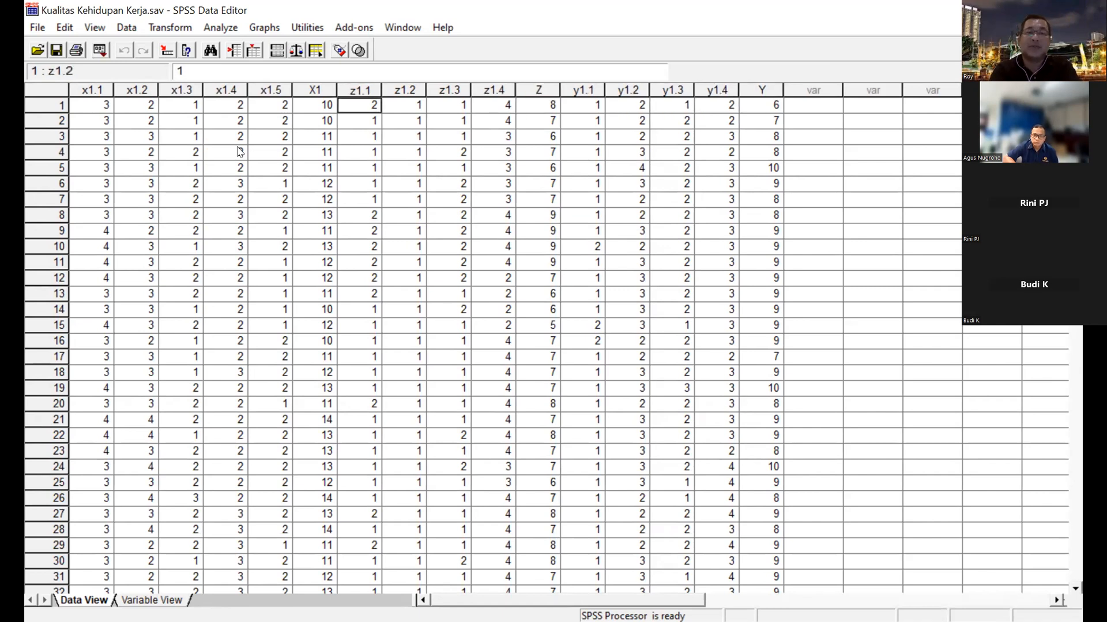
key(Left)
key(Left)
key(Left)
key(Left)
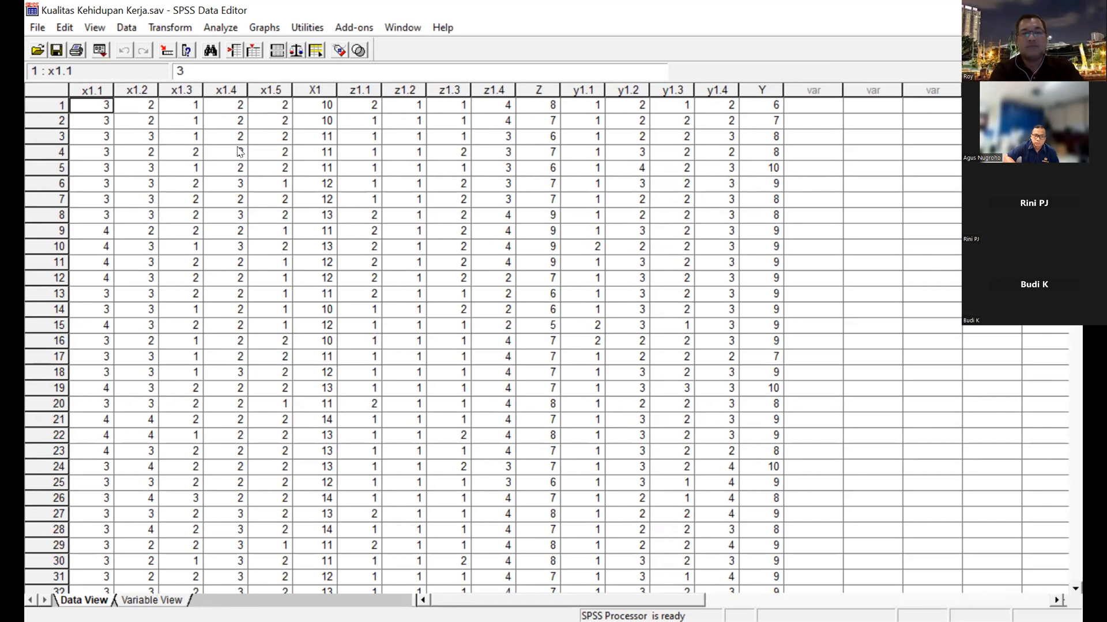
click(149, 600)
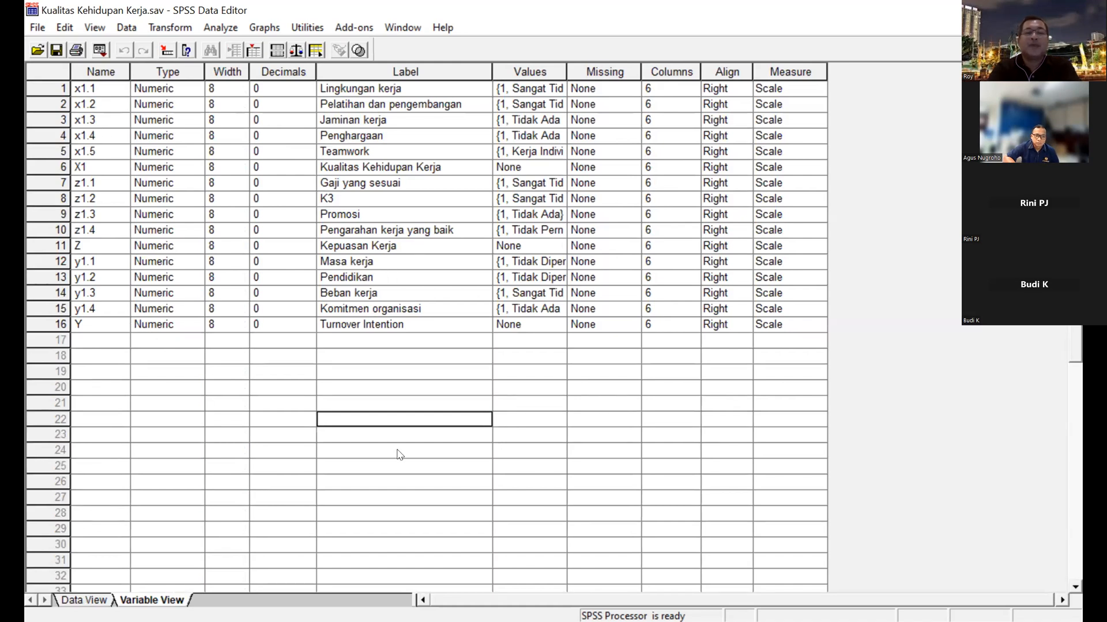
click(87, 600)
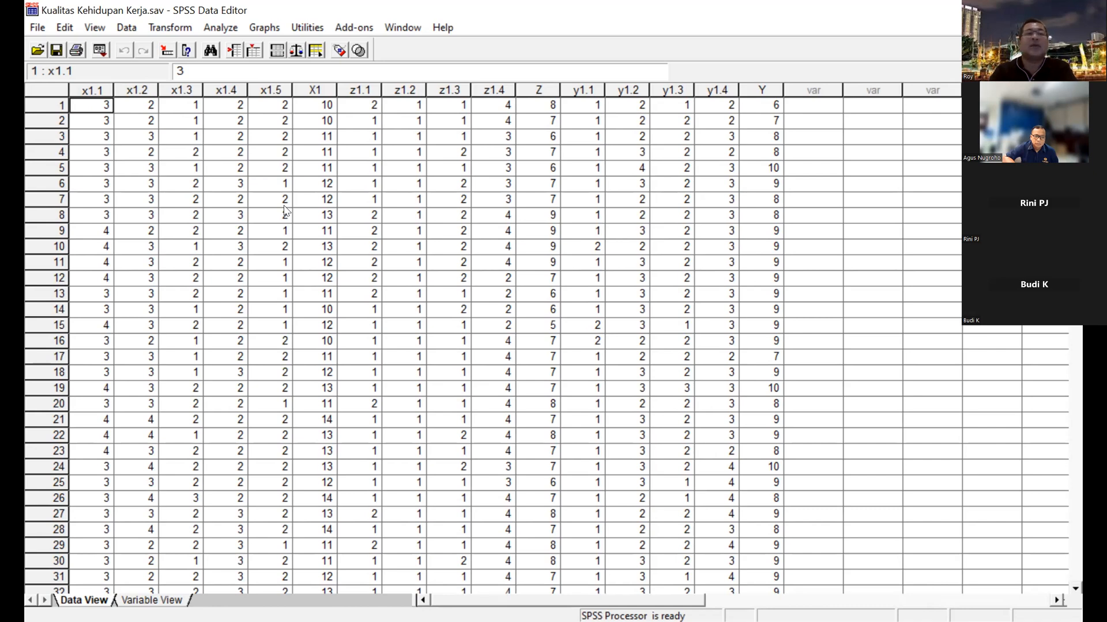
Run a two-tailed Pearson bivariate correlation on indicators x1.1 to x1.5 and the total Kualitas Kehidupan Kerja (X1).
click(224, 29)
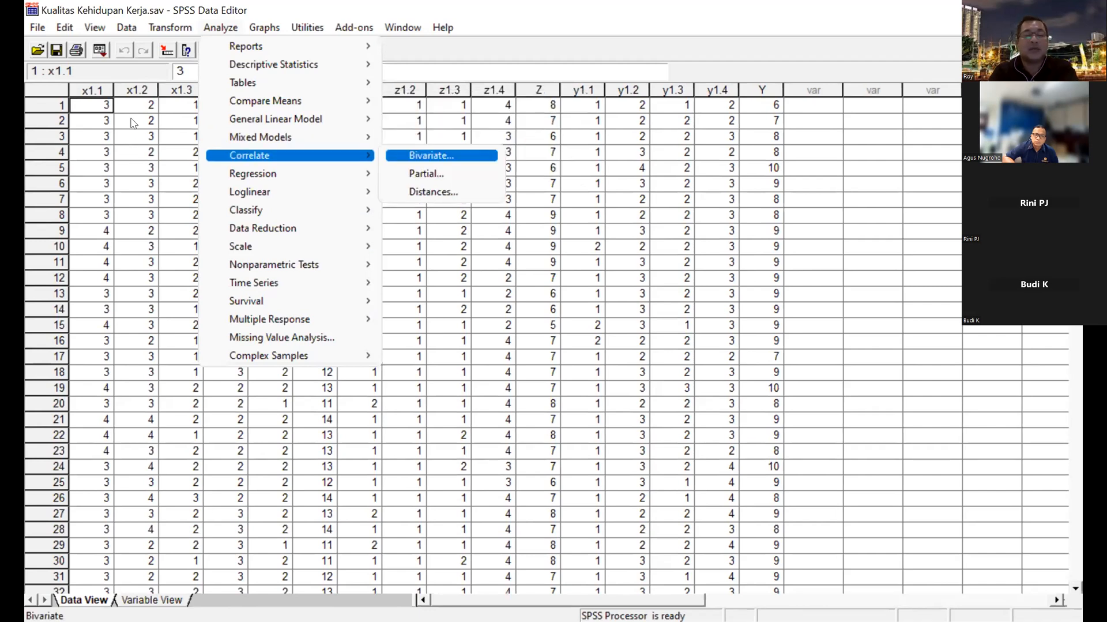
key(Return)
key(shift+Down)
key(shift+Down)
key(shift+Down)
key(shift+Down)
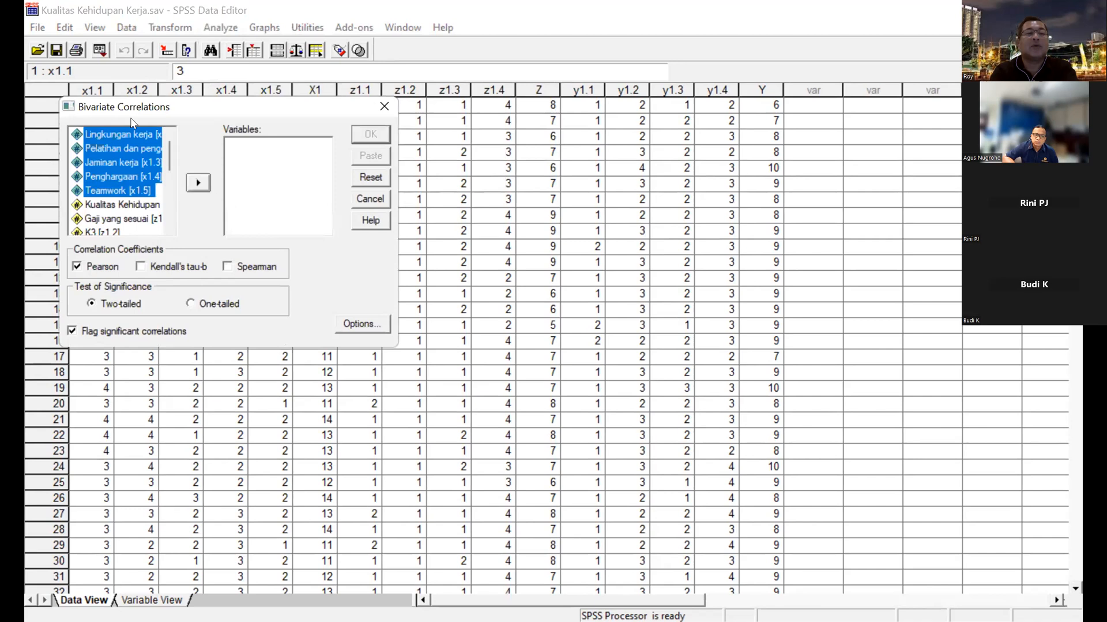
key(shift+Down)
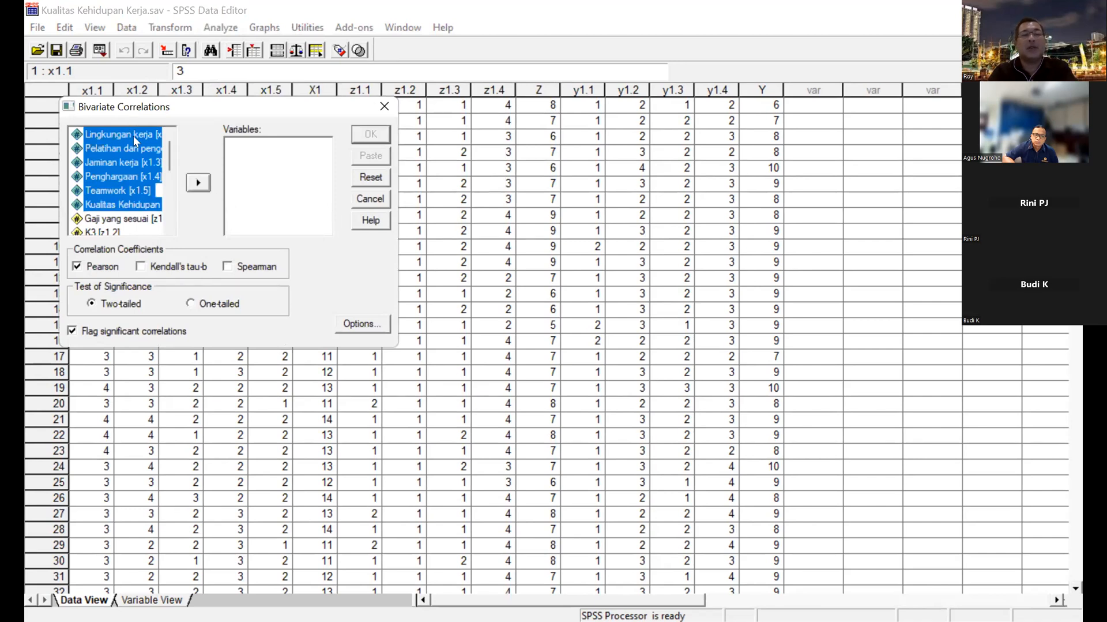
click(198, 183)
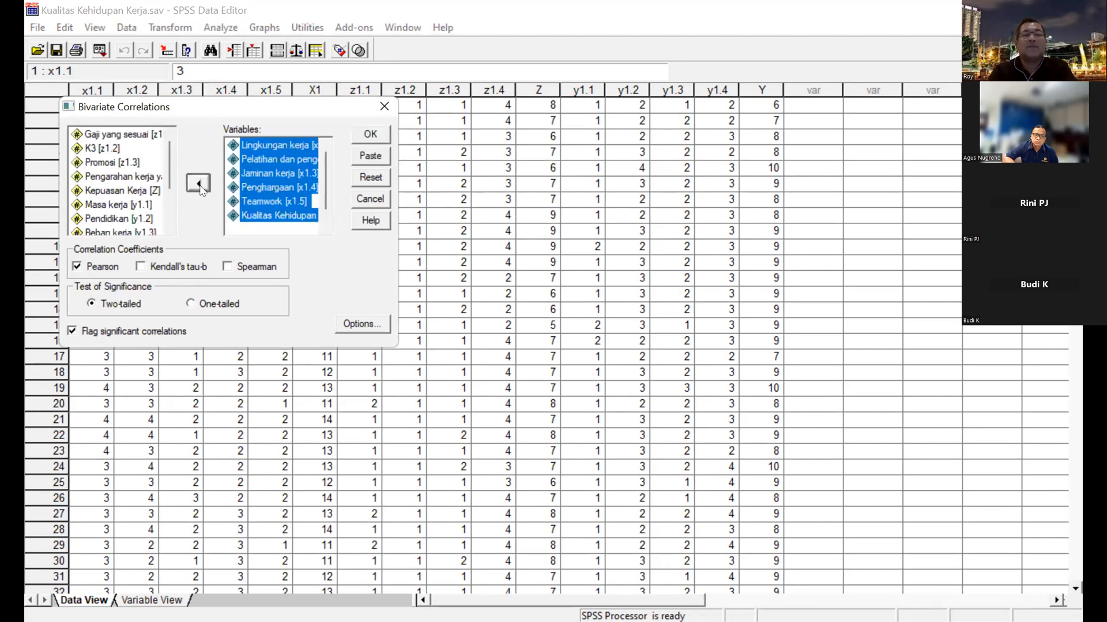
click(366, 138)
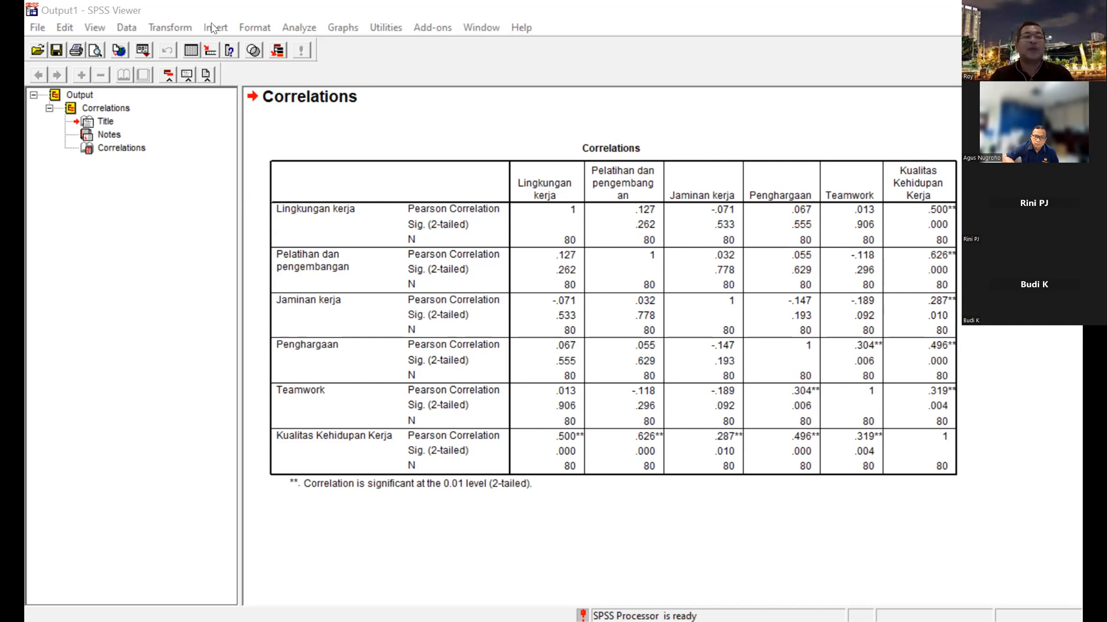
Reopen the Bivariate Correlations setup and remove the x1.1 to x1.5 and Kualitas Kehidupan Kerja variables from the analysis.
click(151, 26)
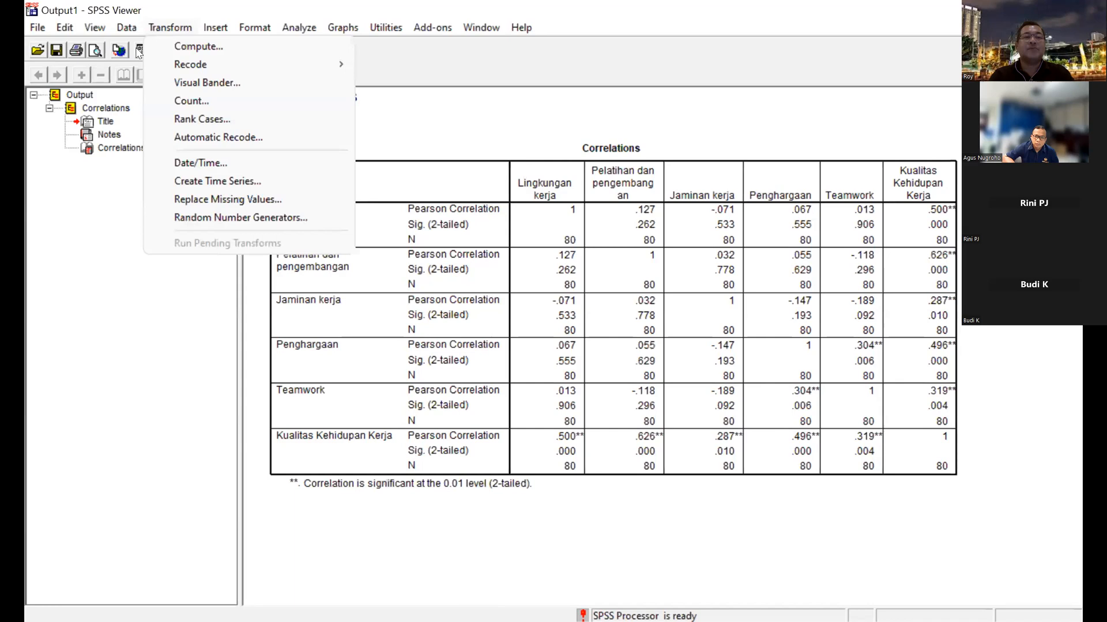
key(Left)
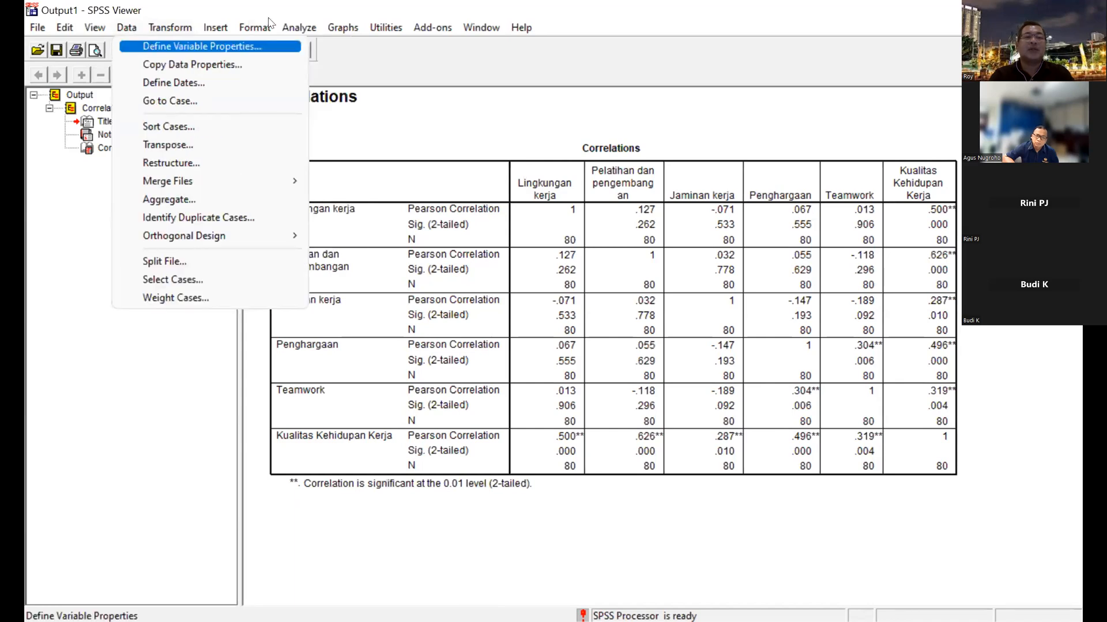
click(299, 26)
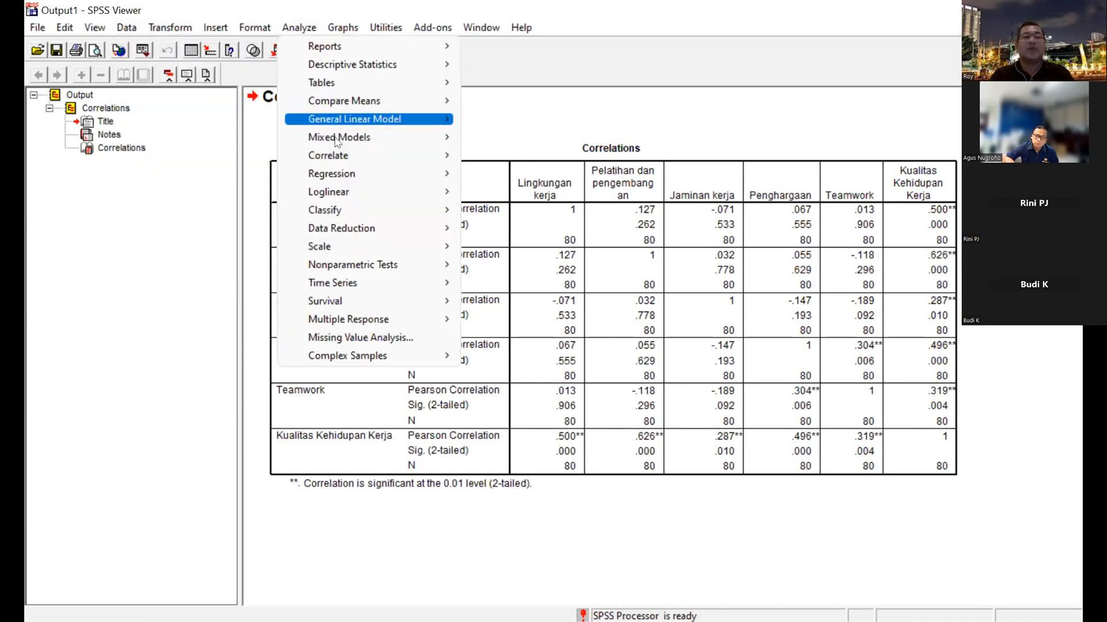
mouse_move(339, 153)
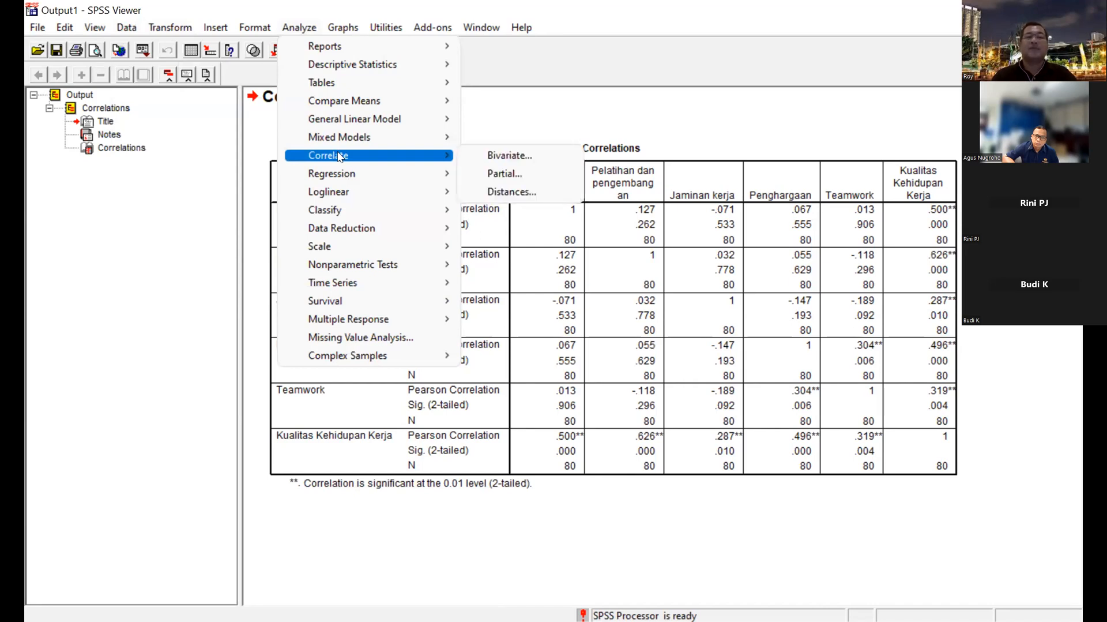
click(494, 157)
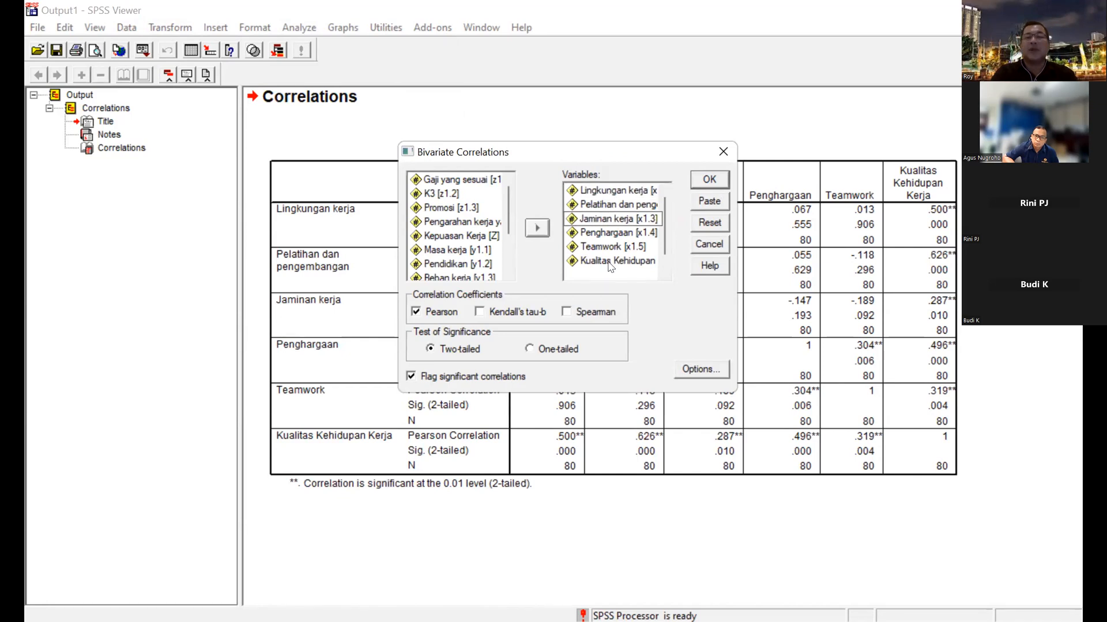
click(602, 188)
key(shift+Down)
key(shift+Down)
key(shift+Down)
key(shift+Down)
key(shift+Down)
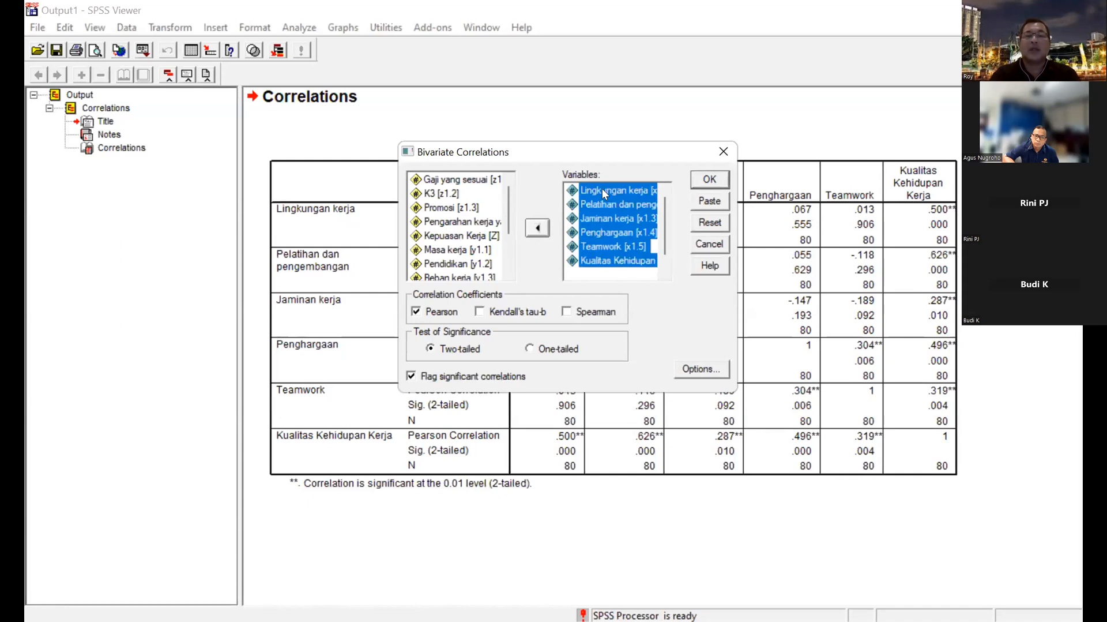
click(541, 226)
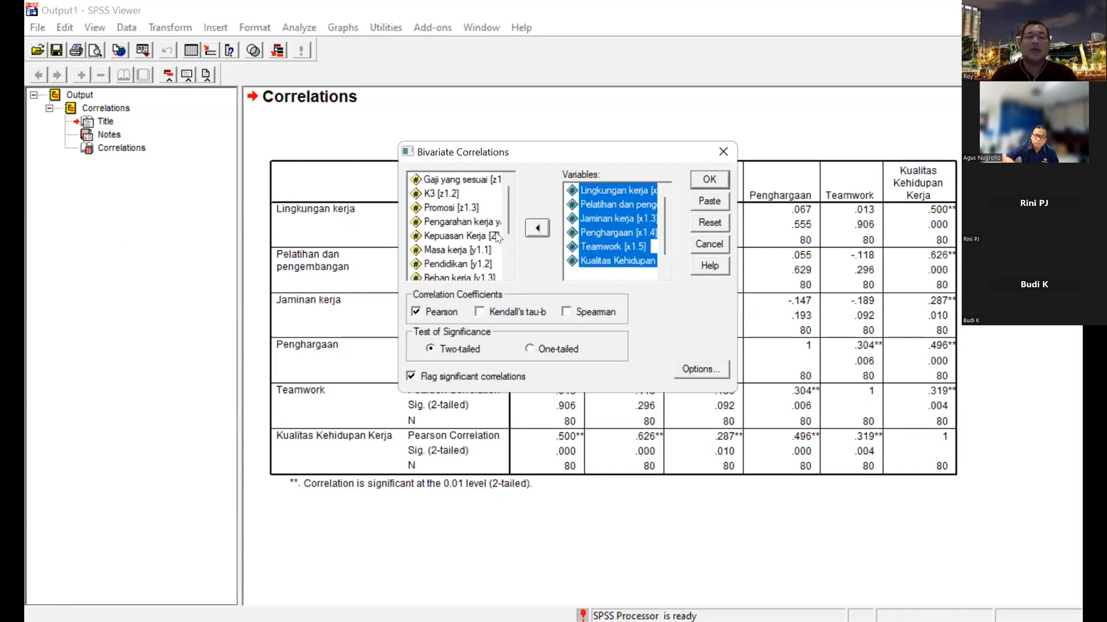
Run the Pearson bivariate correlation on Masa kerja, Pendidikan, Beban kerja, Komitmen organisasi and Turnover Intention (y1.1 to y1.4 and Y).
click(458, 263)
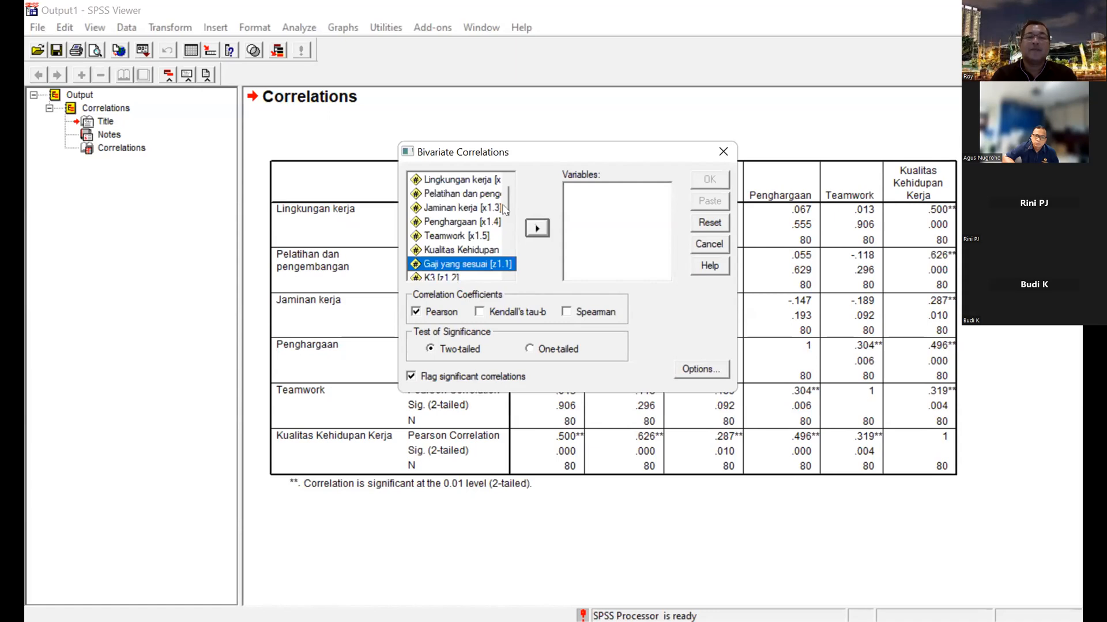
click(509, 235)
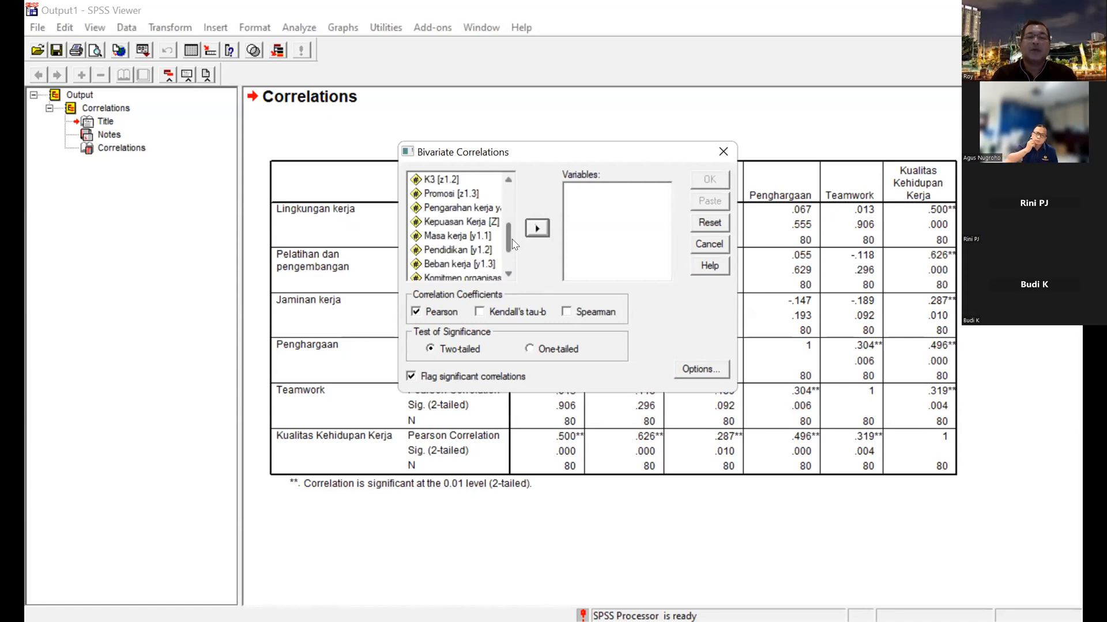
scroll(508, 240, down, 1)
click(459, 207)
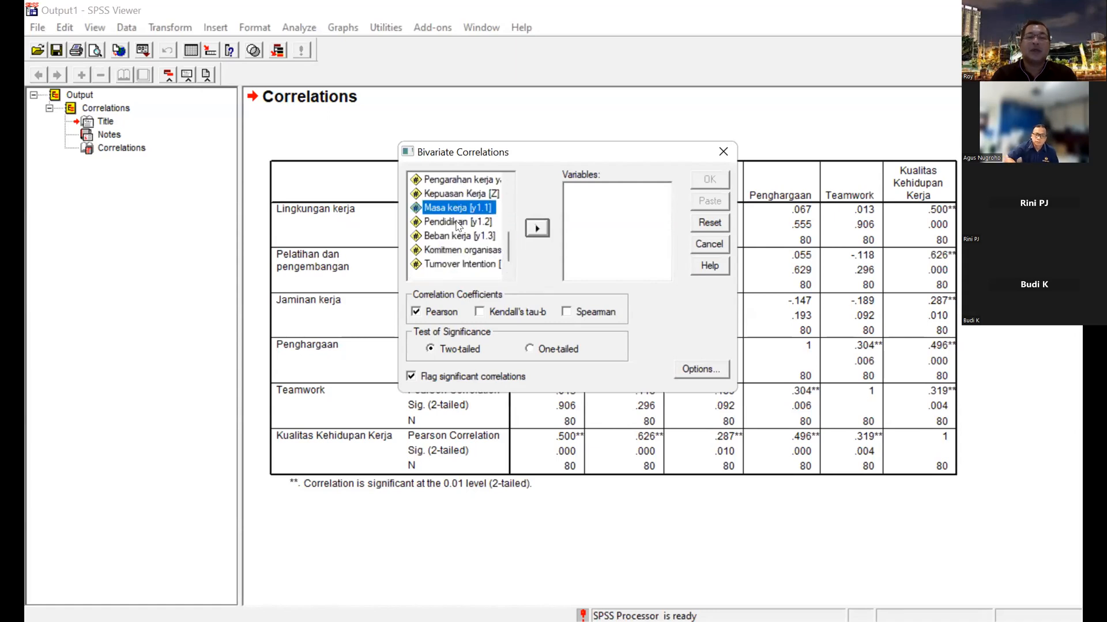
shift+click(458, 225)
shift+click(460, 237)
shift+click(460, 250)
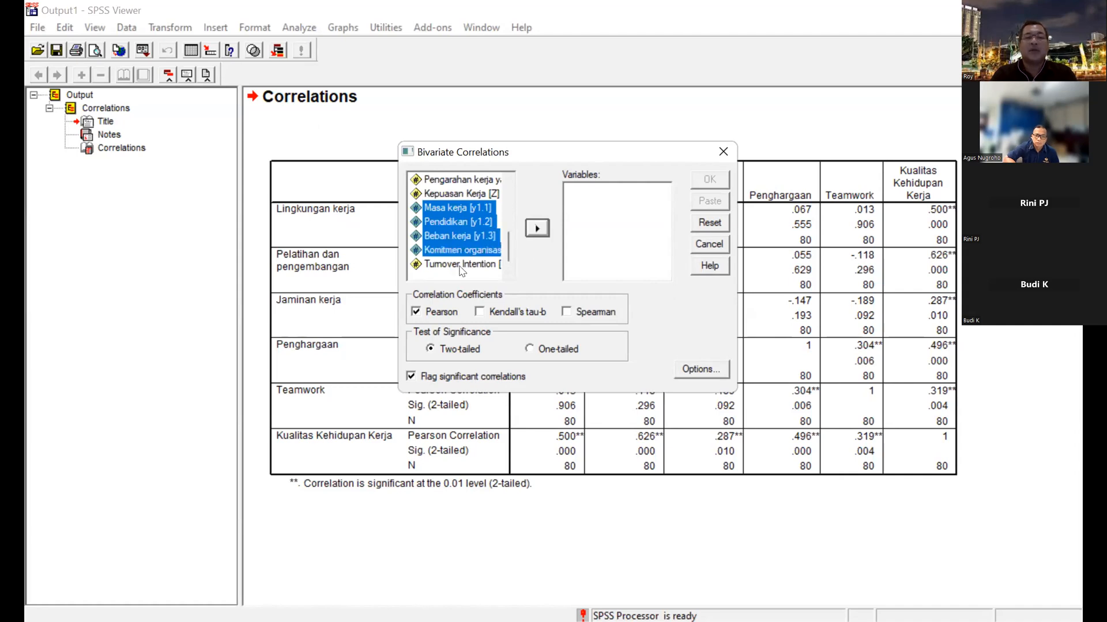
shift+click(461, 264)
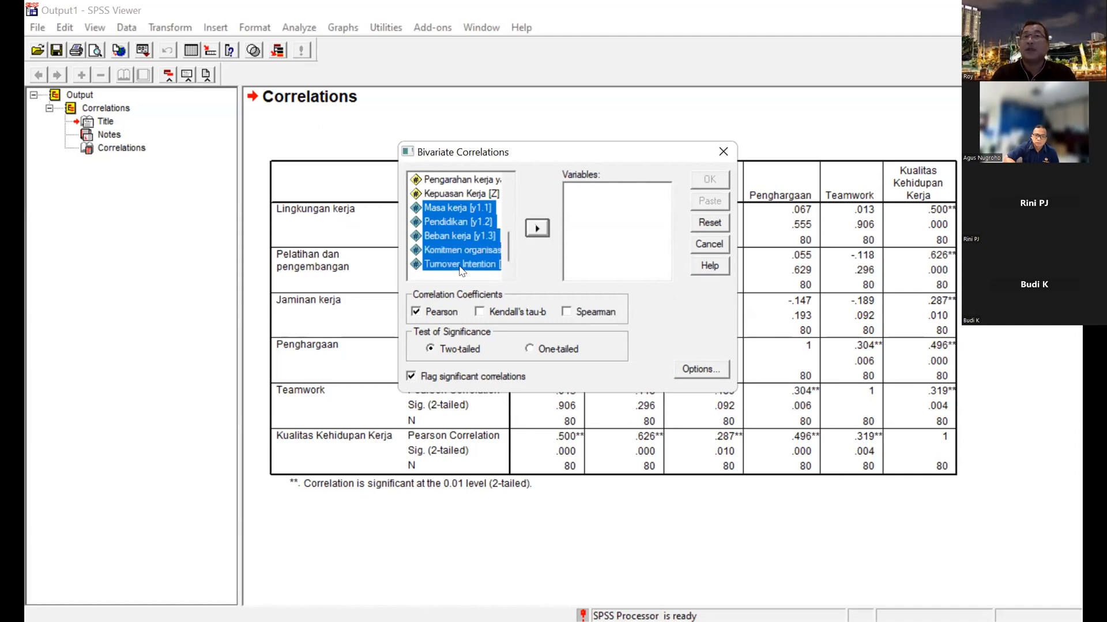
click(537, 229)
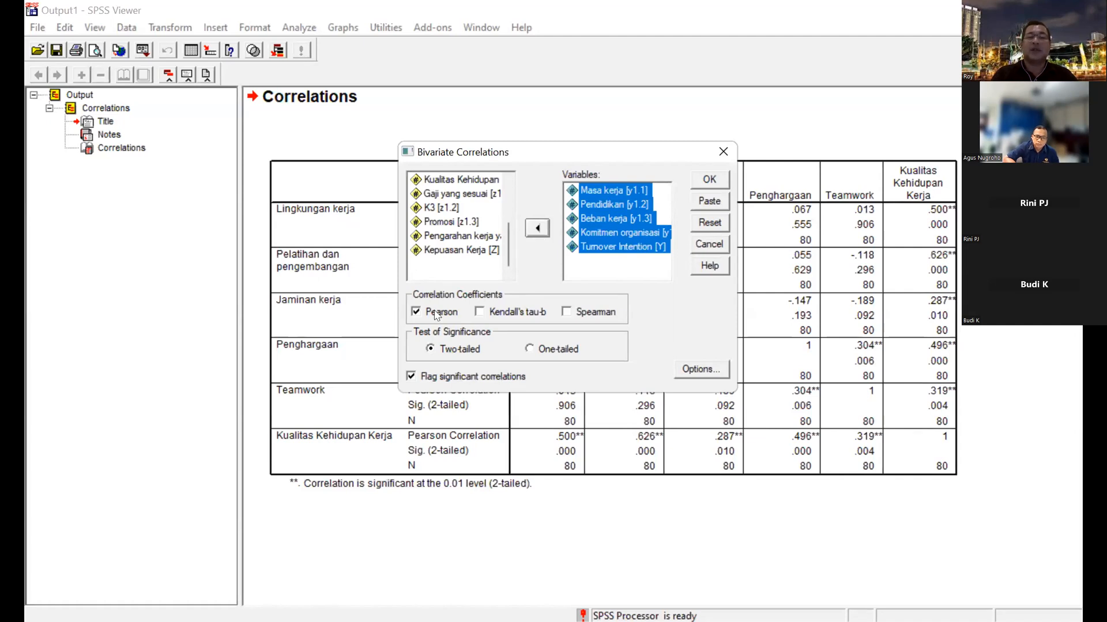
click(710, 180)
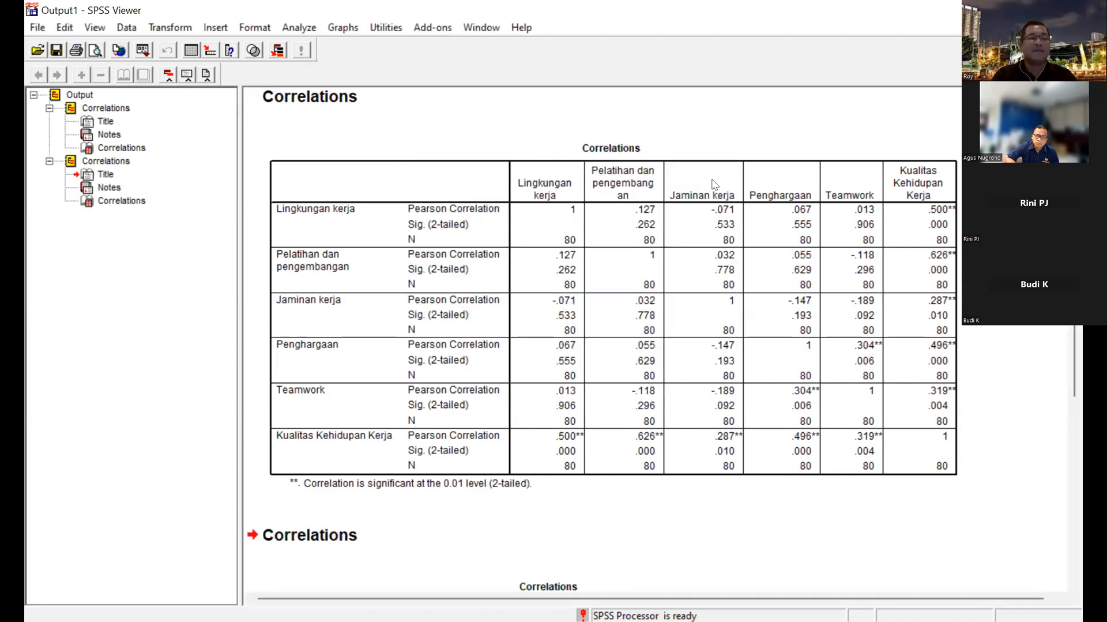
Examine the Turnover Intention correlation table and compare it with the Kualitas Kehidupan Kerja table.
scroll(727, 341, down, 3)
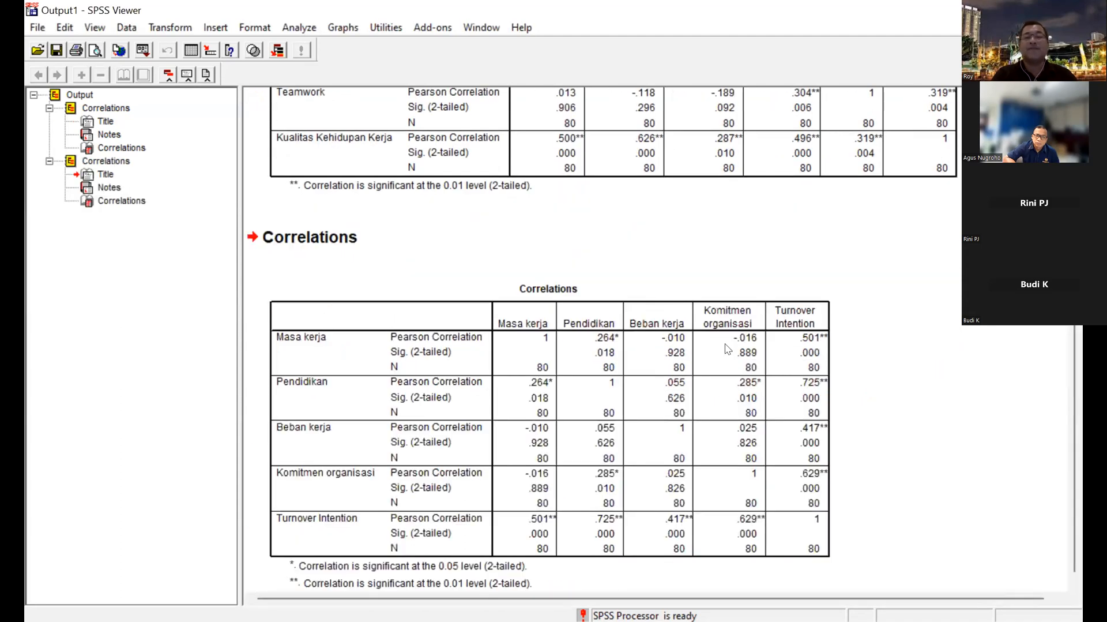
scroll(814, 363, down, 1)
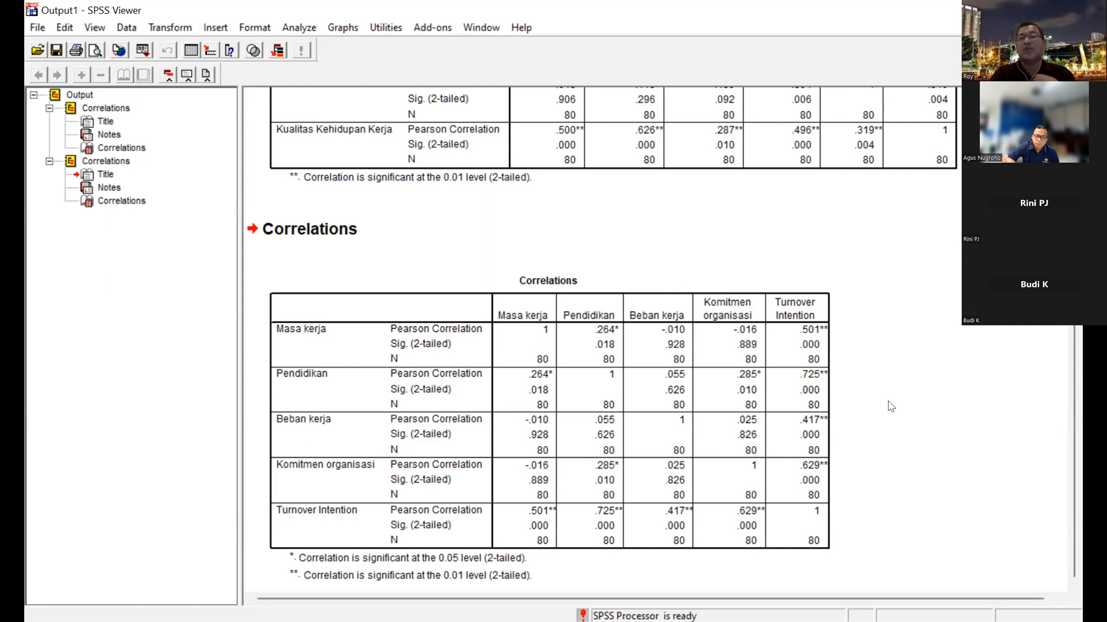
scroll(893, 399, up, 5)
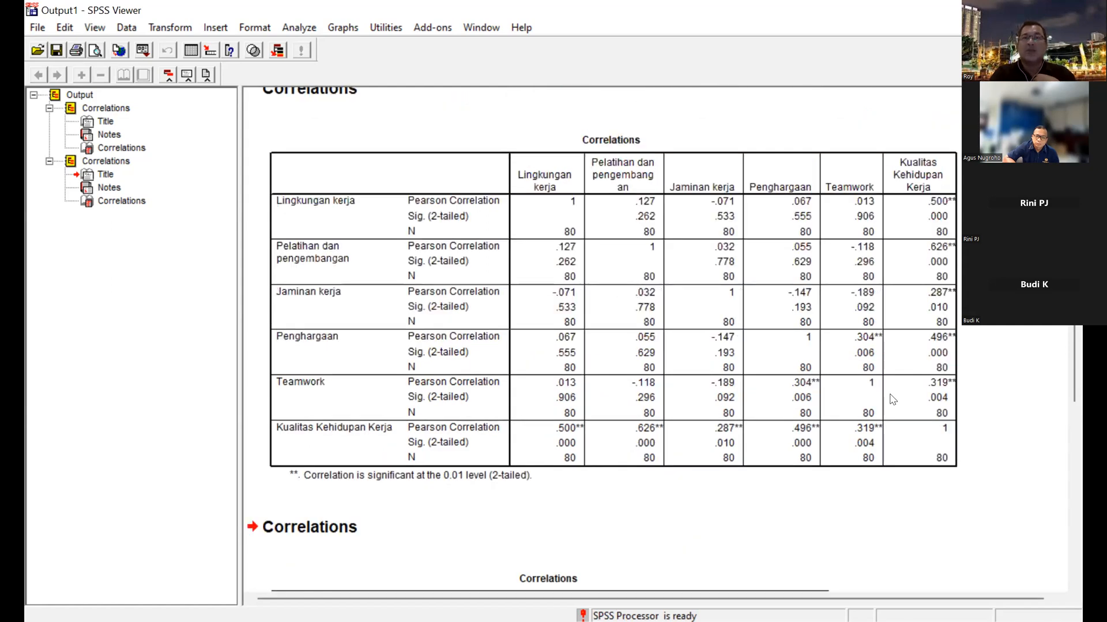
scroll(892, 399, down, 2)
scroll(893, 399, down, 4)
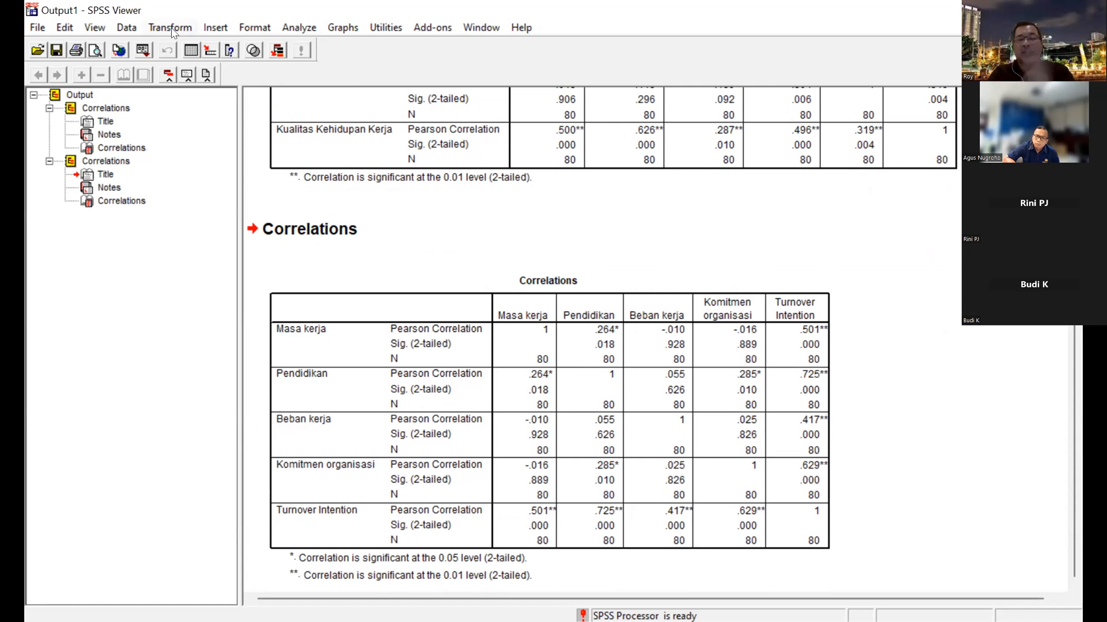
Run a reliability analysis with the Alpha model on indicators x1.1 to x1.5 and the total Kualitas Kehidupan Kerja (X1).
click(297, 28)
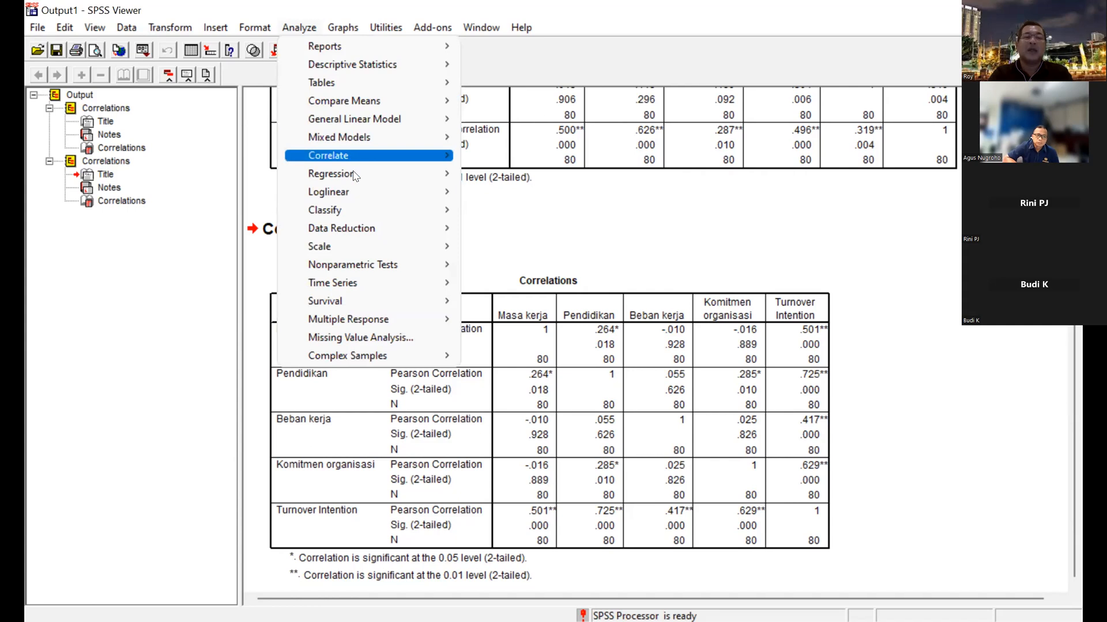
mouse_move(366, 254)
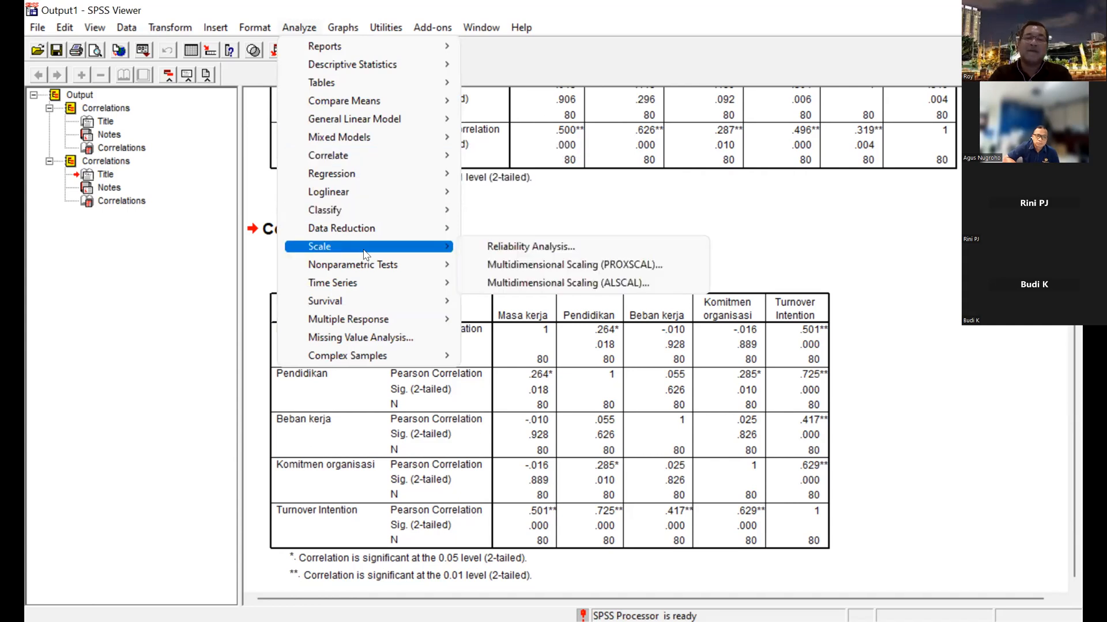
click(505, 246)
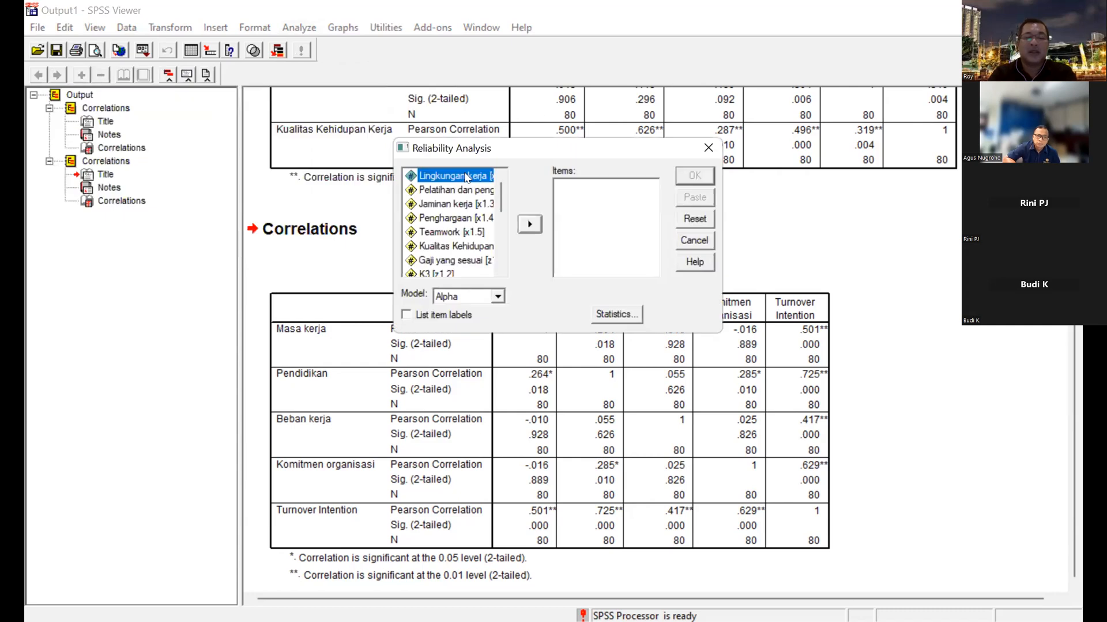
key(shift+Down)
key(shift+Down)
key(shift+Down)
key(shift+Down)
key(shift+Down)
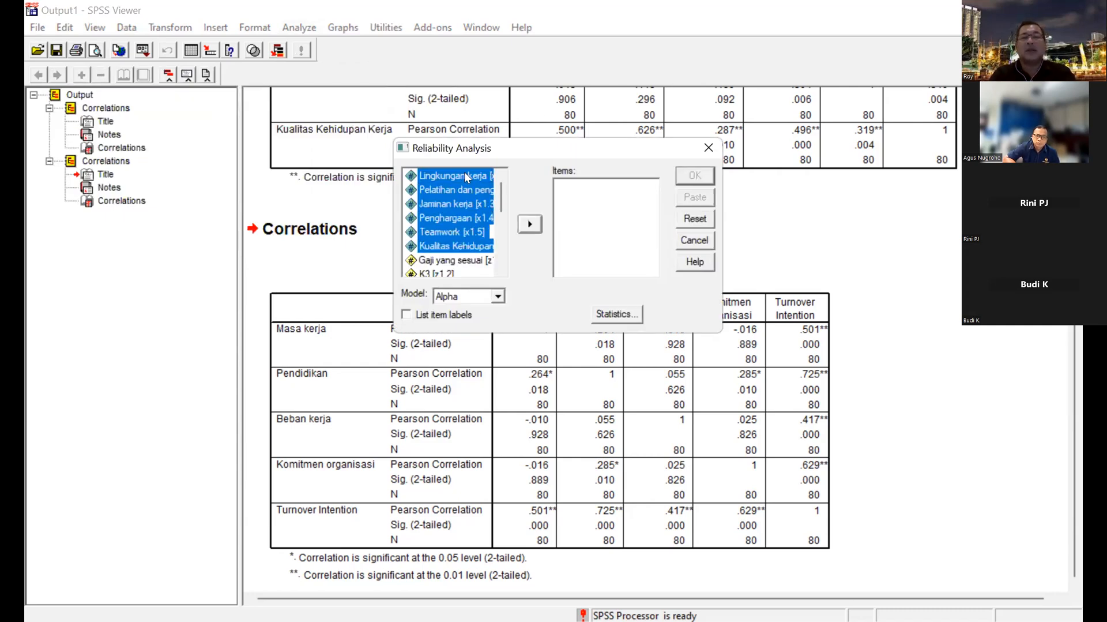
click(531, 229)
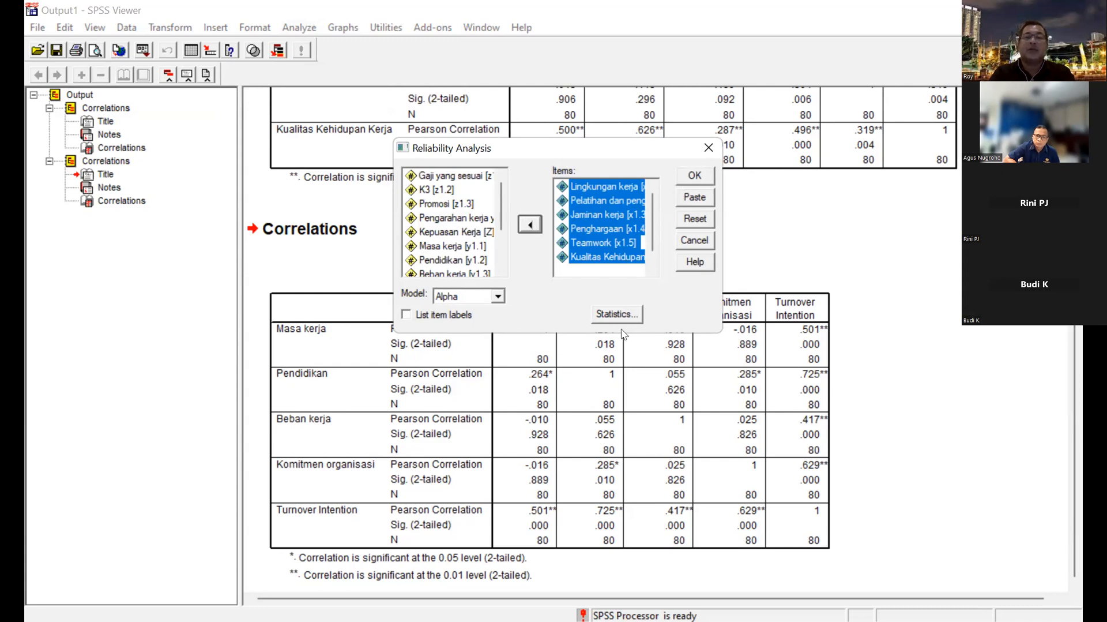
click(699, 177)
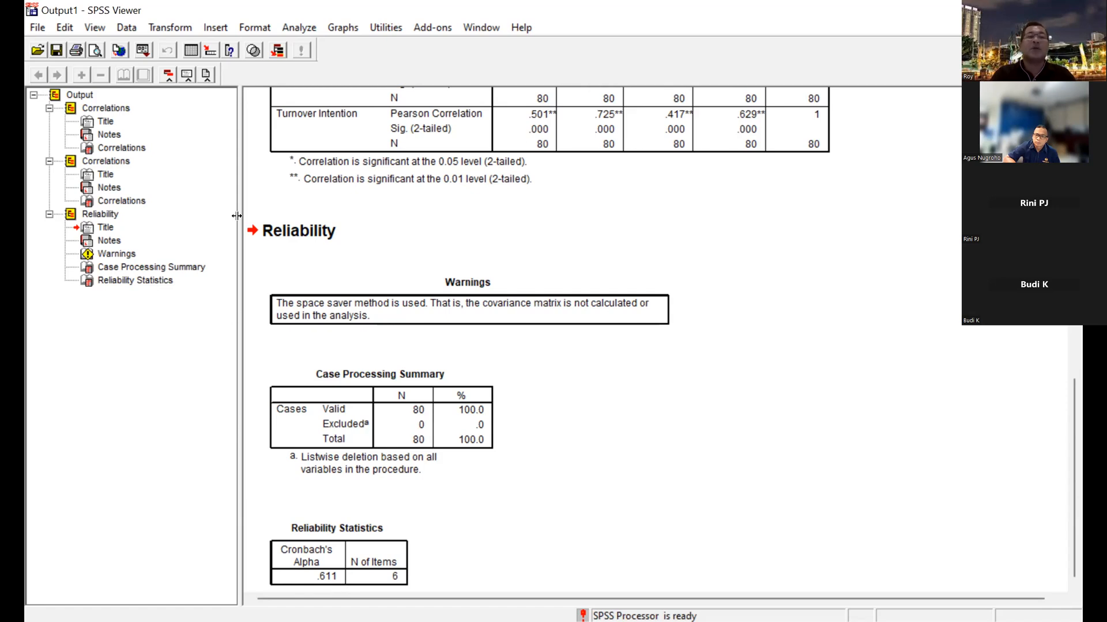
Reopen the Reliability Analysis setup and remove x1.1 to x1.5 and Kualitas Kehidupan Kerja from the items.
click(300, 31)
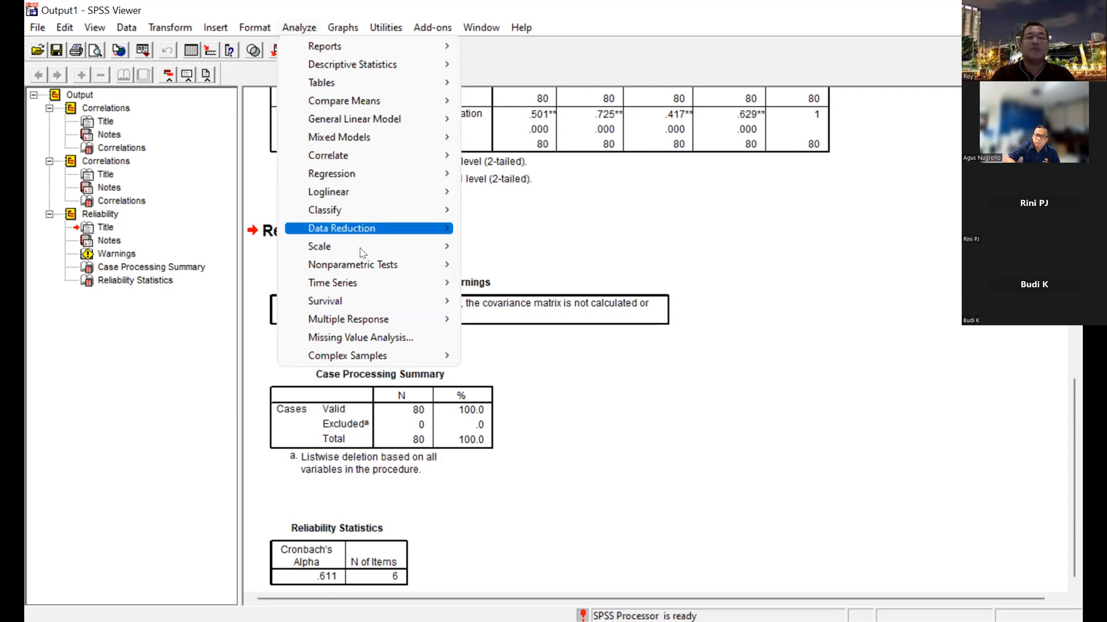
mouse_move(426, 249)
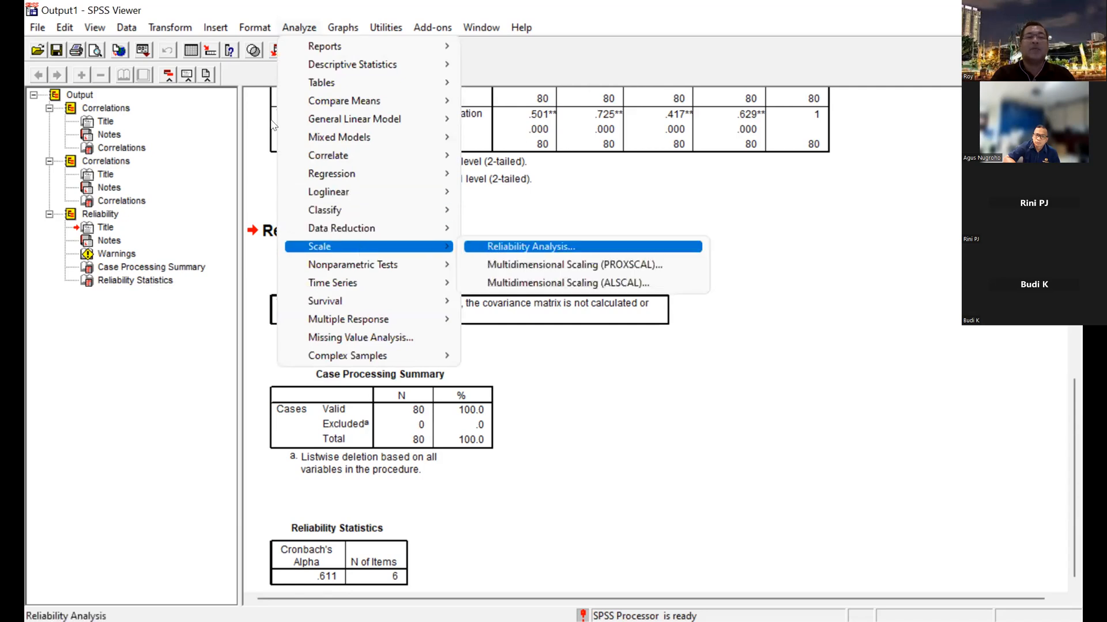
click(489, 248)
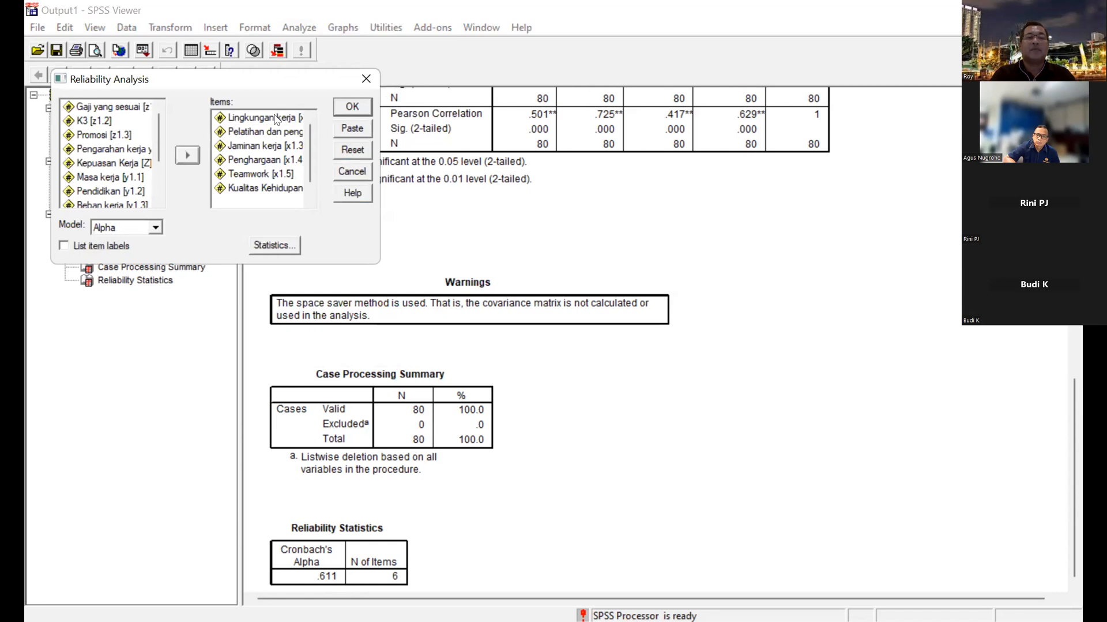
drag(259, 79, 461, 96)
drag(461, 131, 462, 148)
key(shift+End)
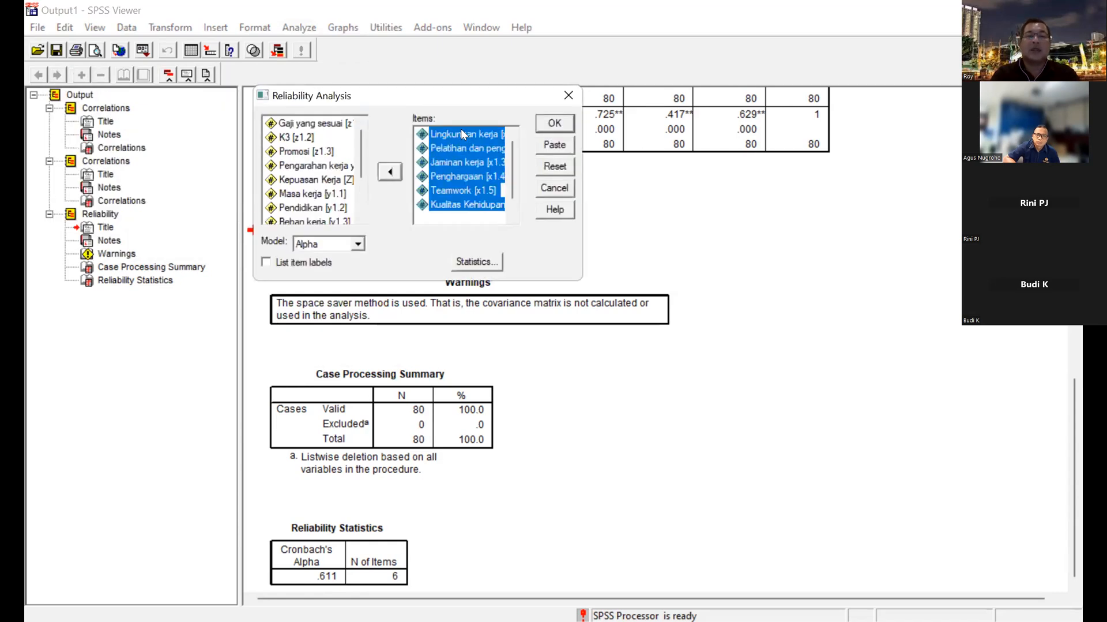
click(390, 172)
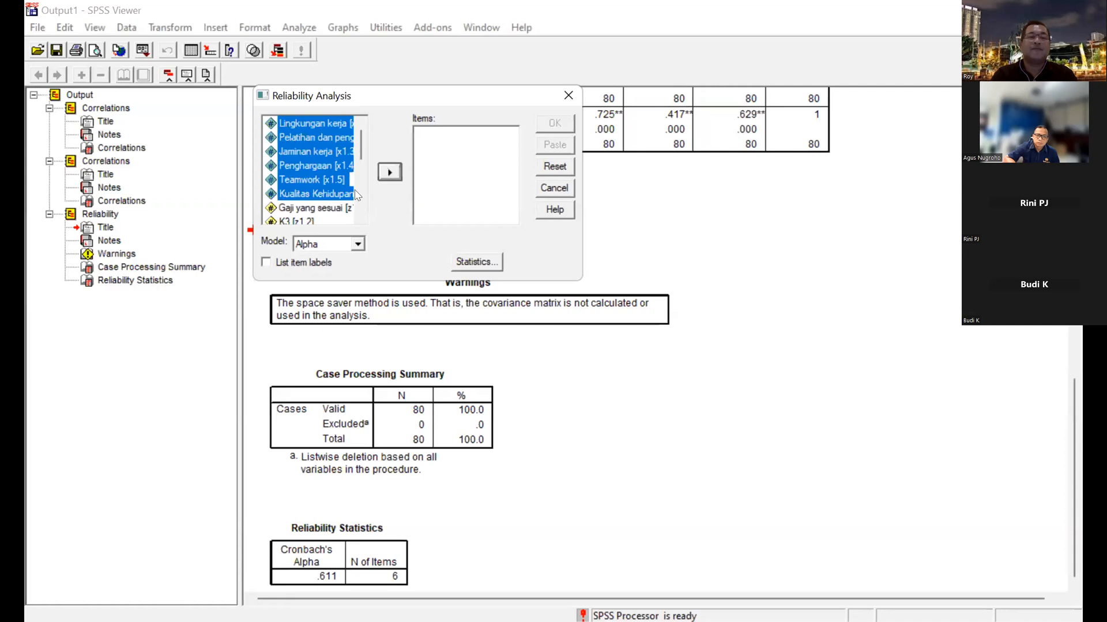
Run the Alpha reliability analysis on Masa kerja, Pendidikan, Beban kerja, Komitmen organisasi and Turnover Intention (y1.1 to y1.4 and Y).
scroll(356, 192, down, 3)
click(311, 151)
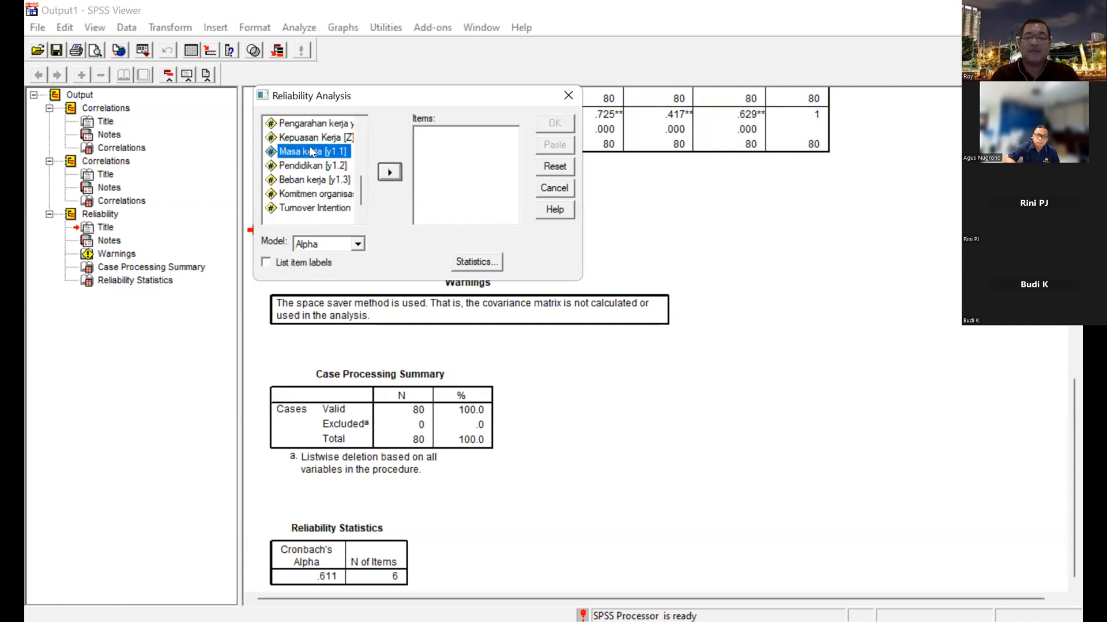
key(shift+Down)
key(shift+Down)
key(shift+Down)
key(shift+Down)
click(390, 172)
click(551, 125)
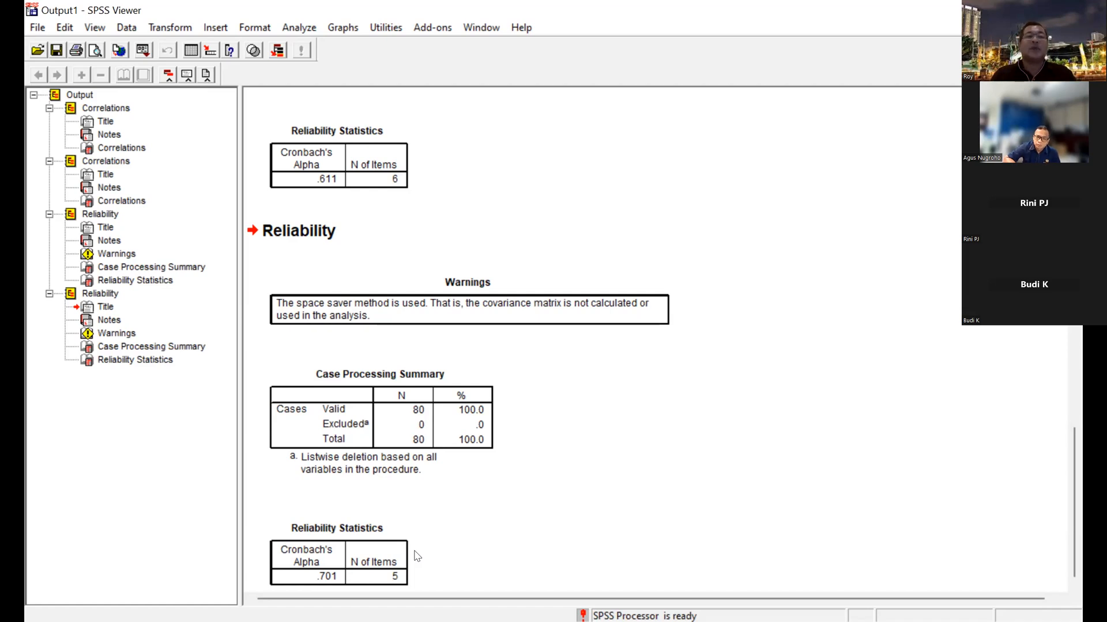
Run a linear regression with Turnover Intention (Y) as dependent and Kualitas Kehidupan Kerja (X1) as independent variable, using the Enter method.
click(299, 26)
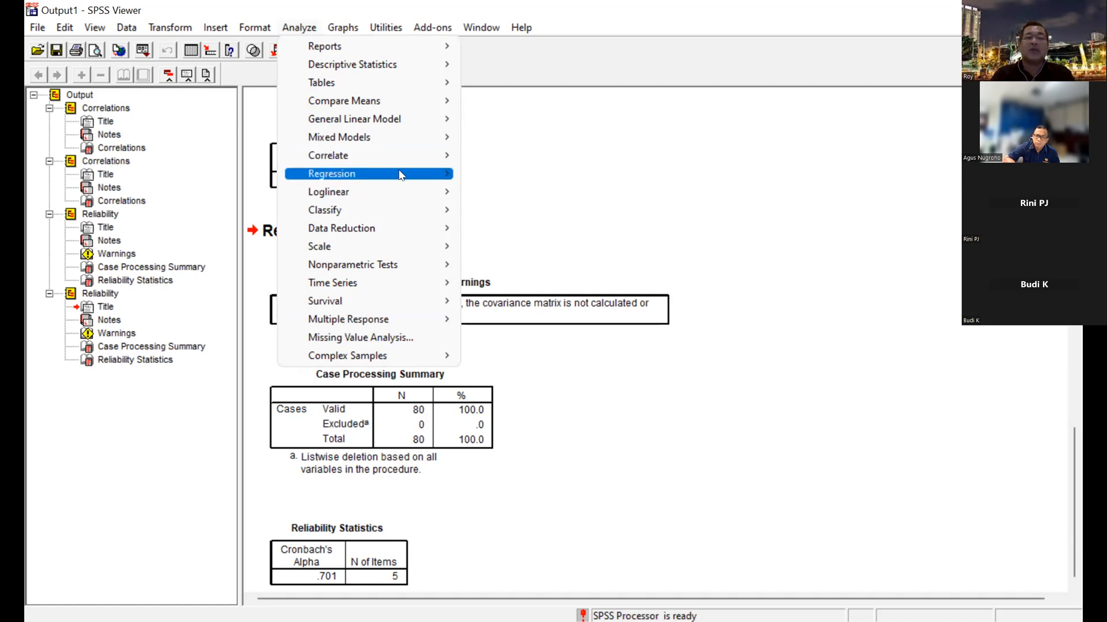
mouse_move(400, 172)
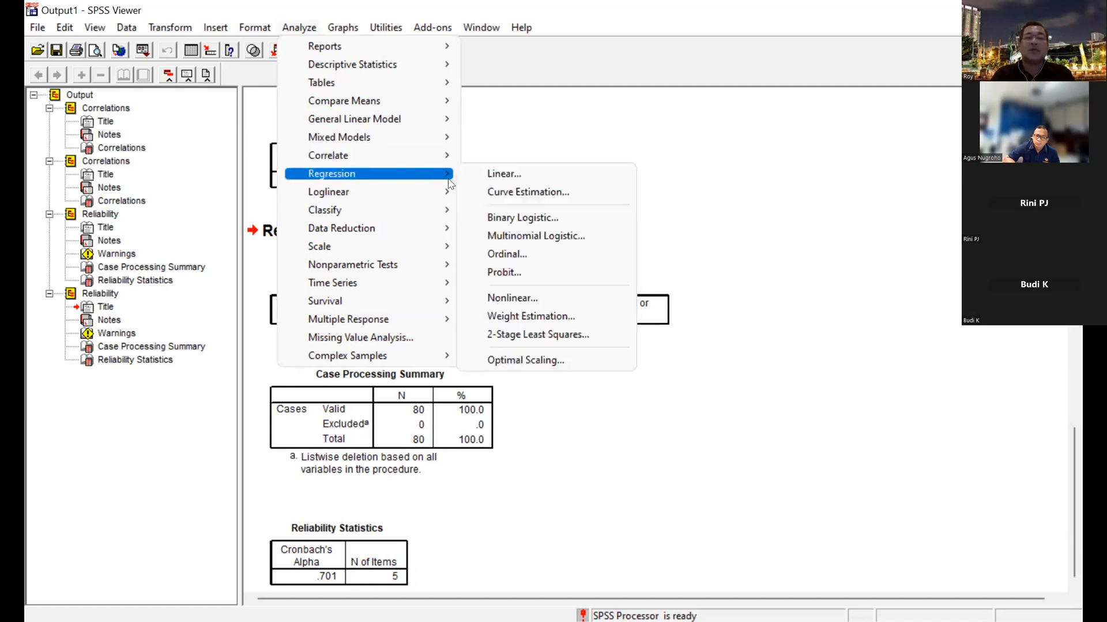
click(488, 175)
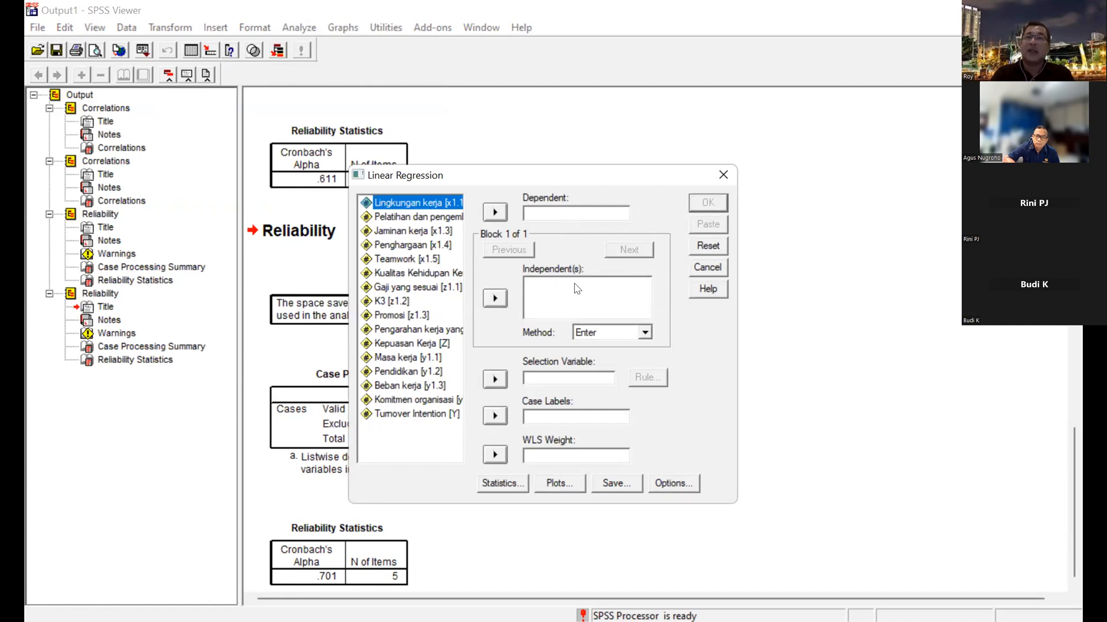
click(427, 414)
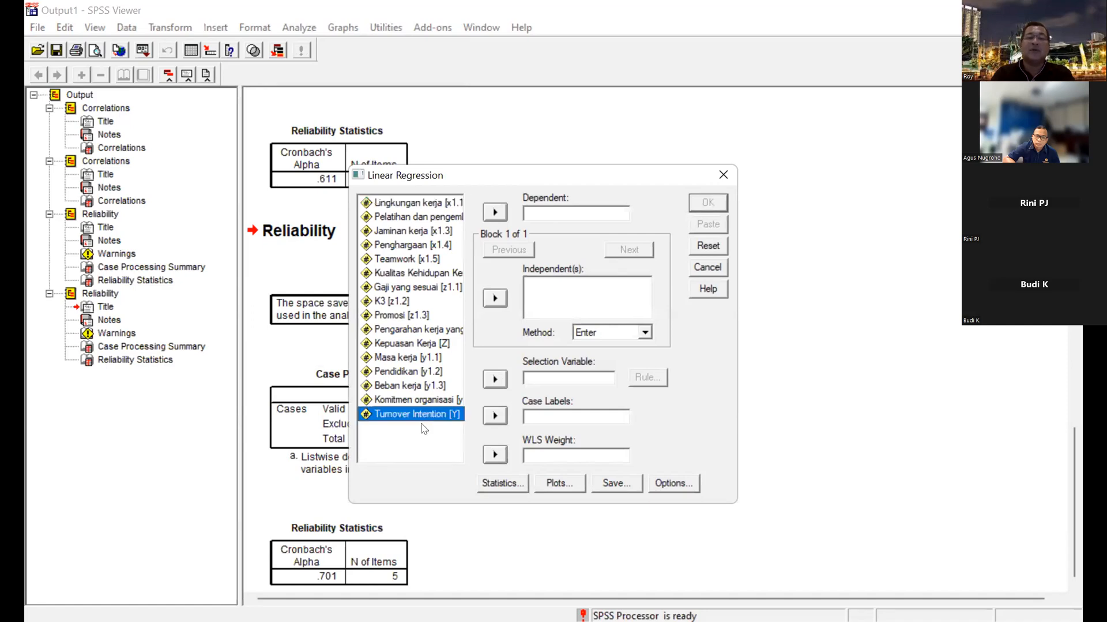
click(496, 213)
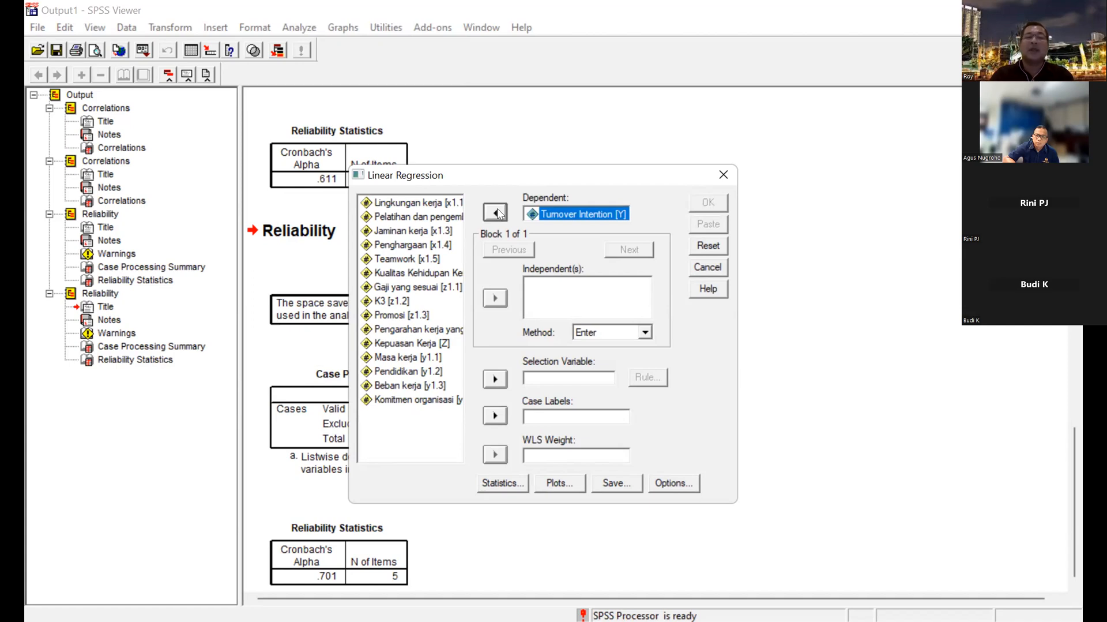
click(416, 275)
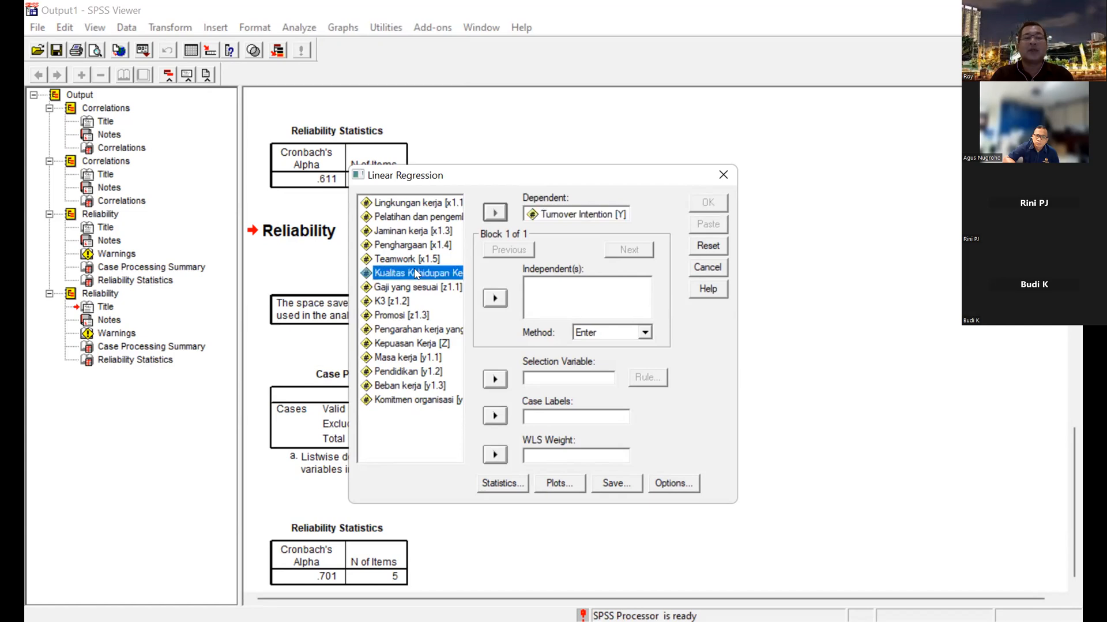
click(499, 302)
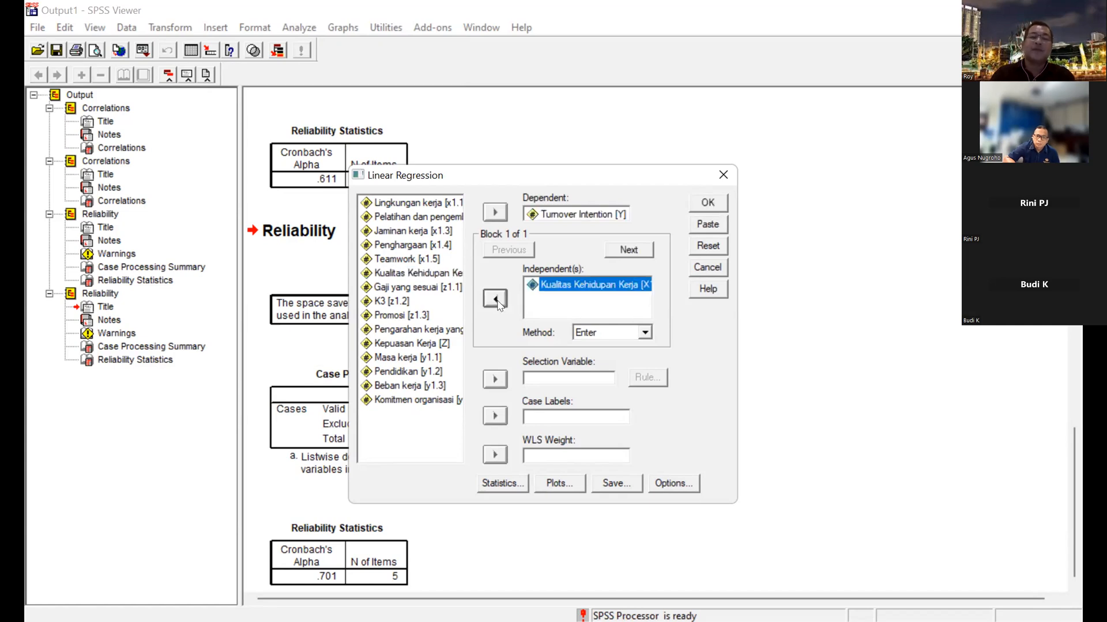
click(707, 204)
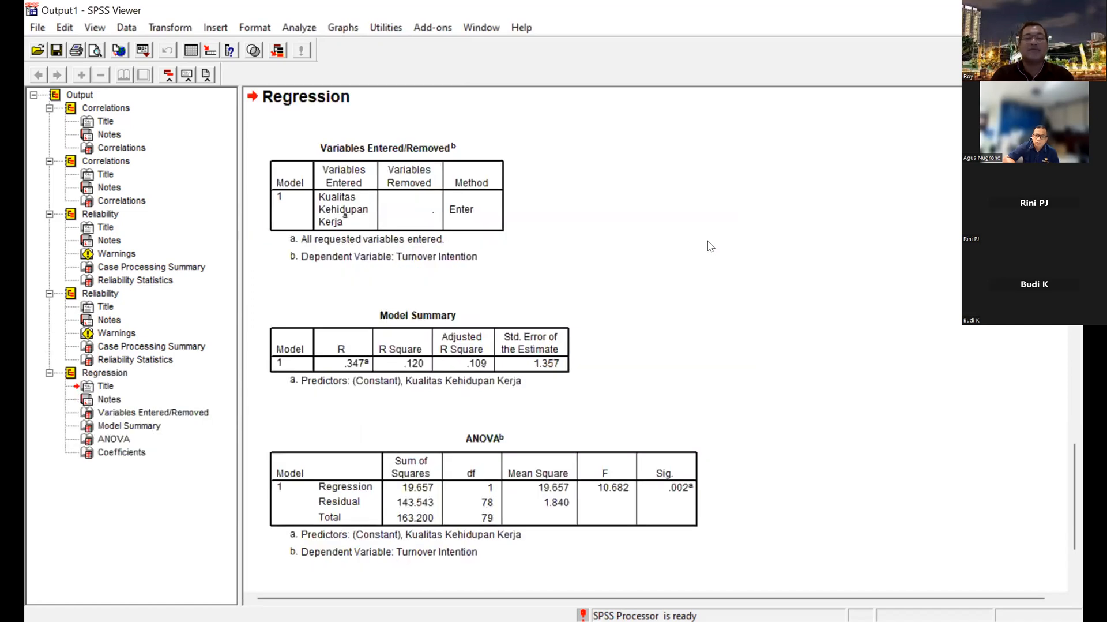
Review the regression tables and compare them with the earlier correlation and reliability results in the output.
scroll(708, 241, down, 2)
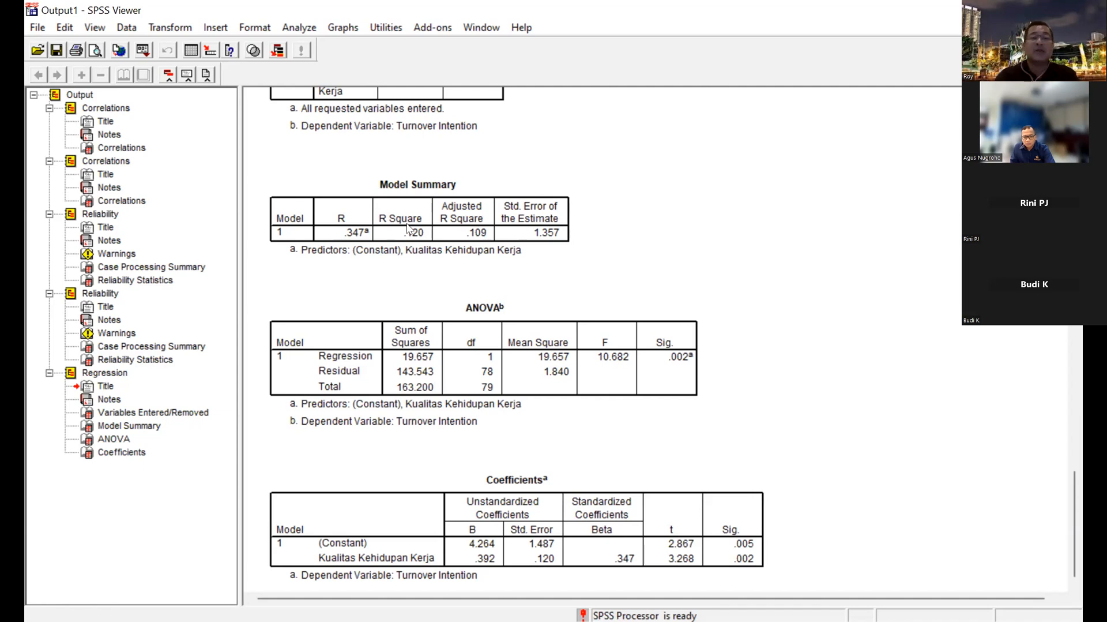
scroll(250, 112, up, 3)
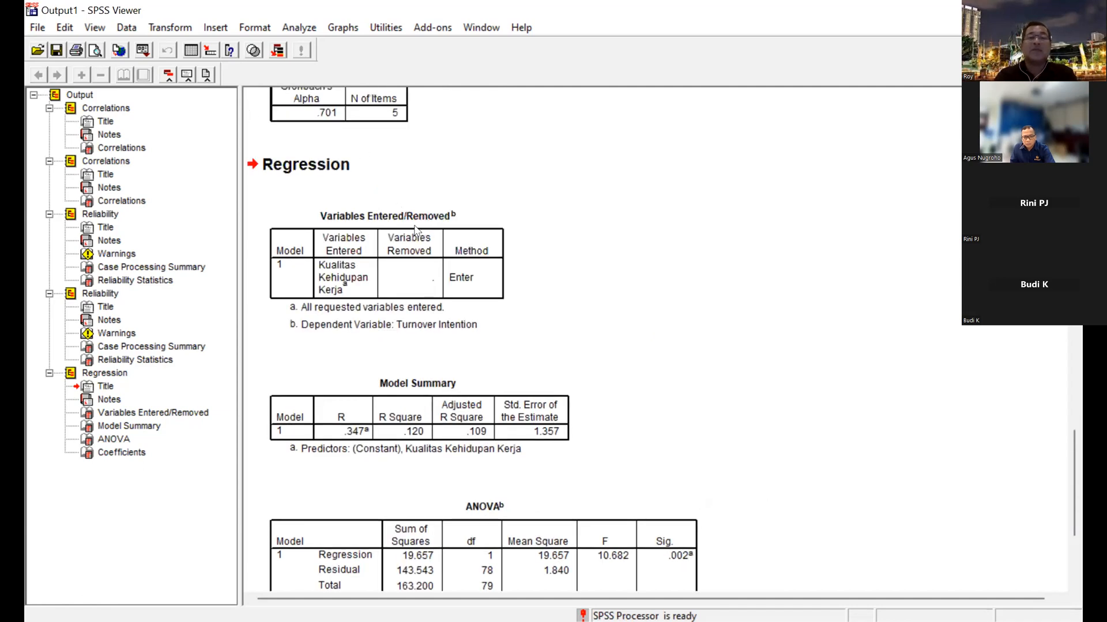
scroll(427, 245, up, 10)
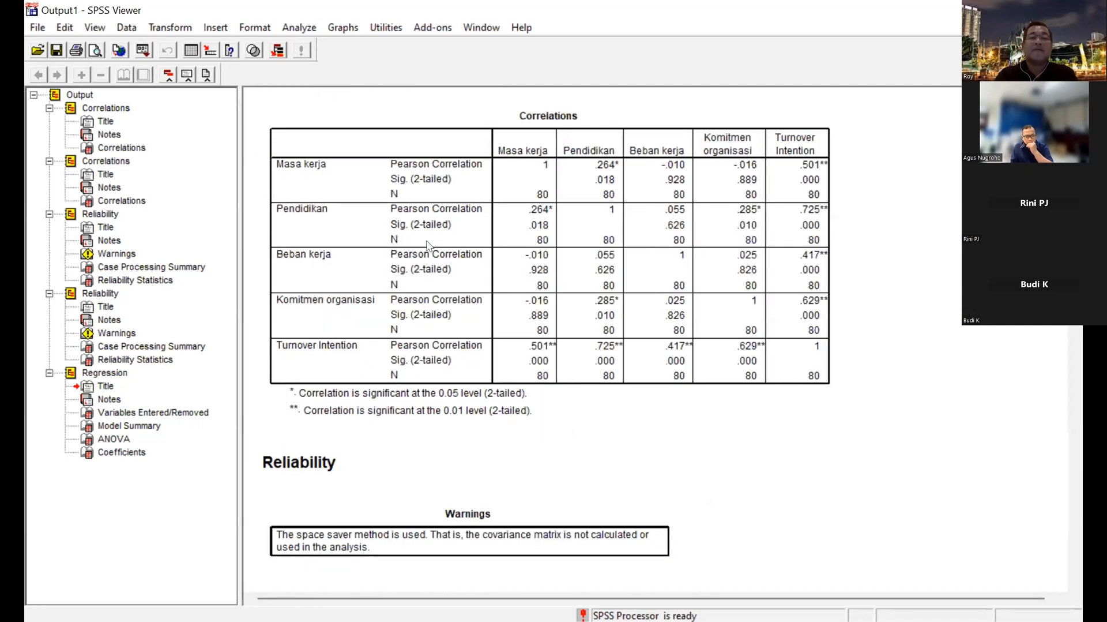
scroll(428, 245, up, 6)
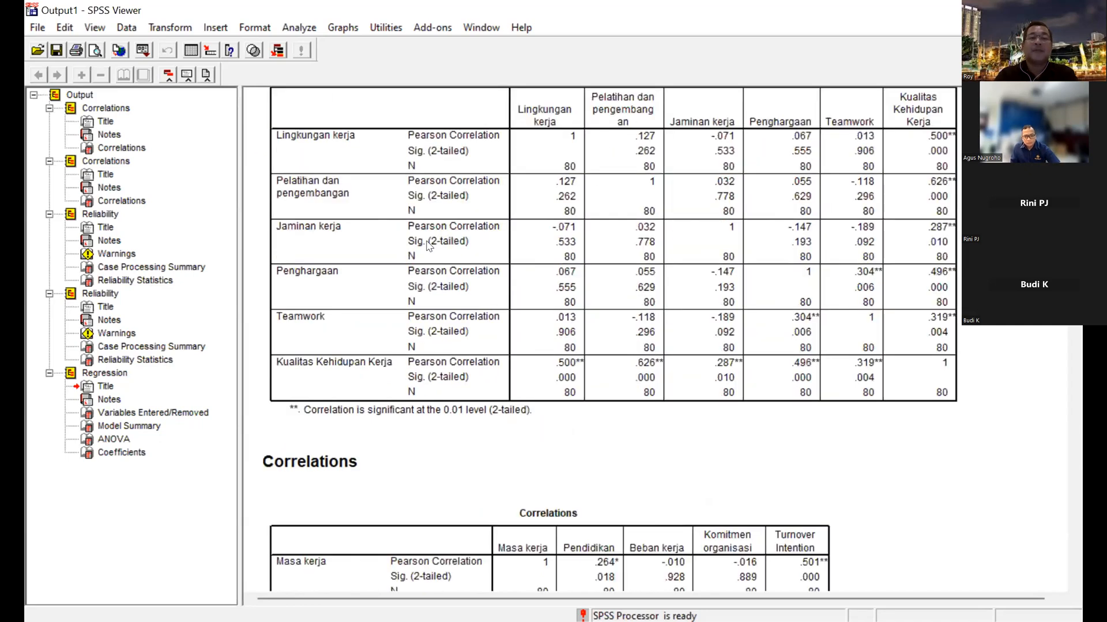
scroll(336, 271, up, 1)
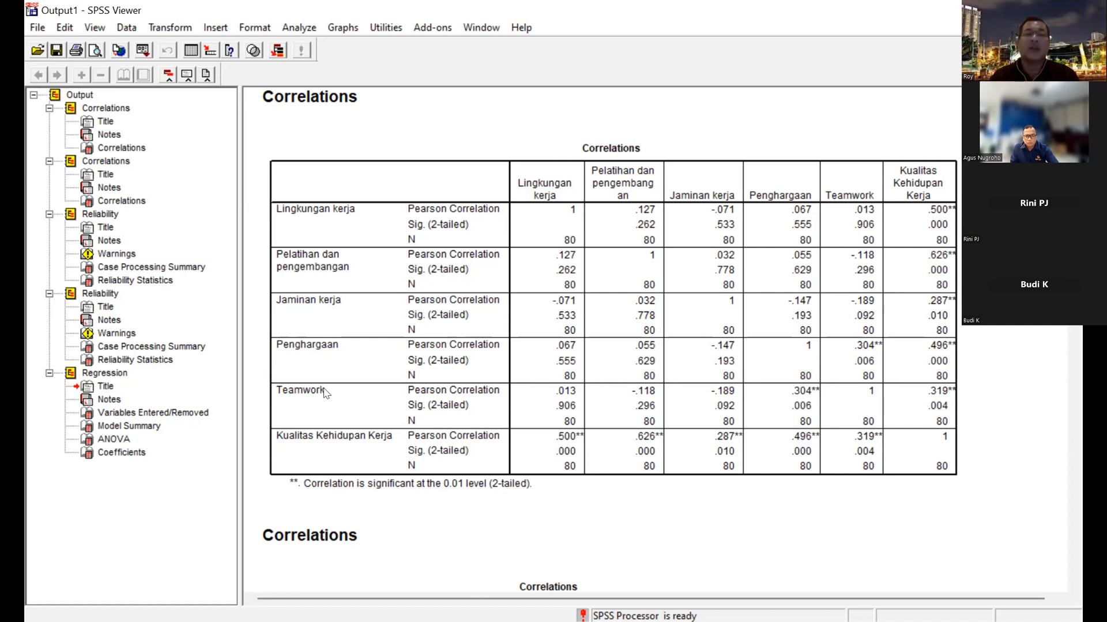
scroll(453, 399, down, 10)
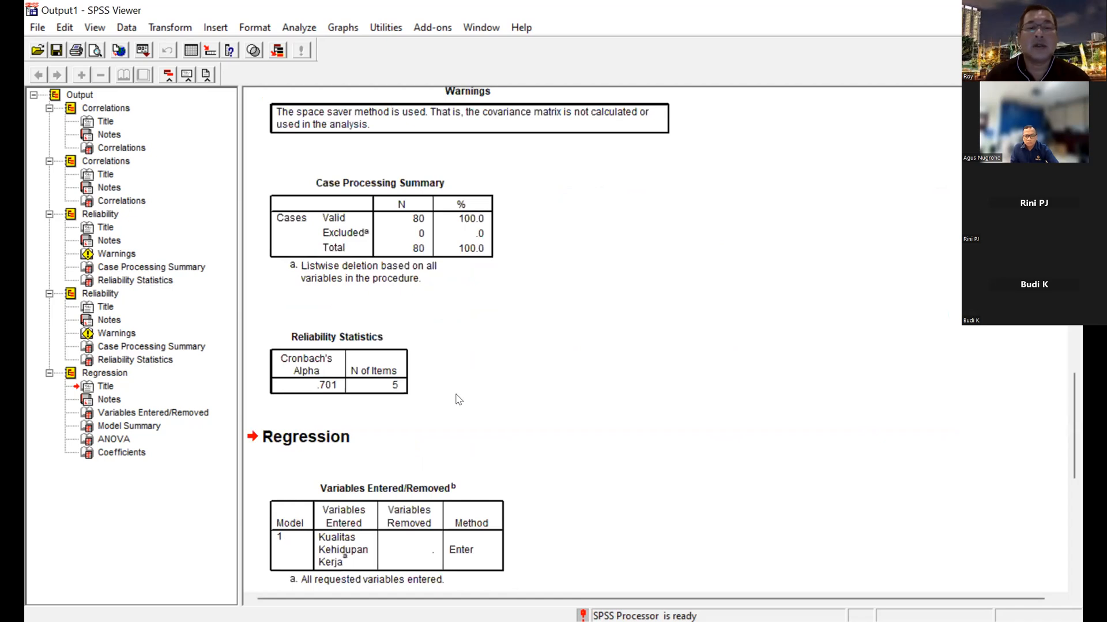
scroll(327, 329, down, 5)
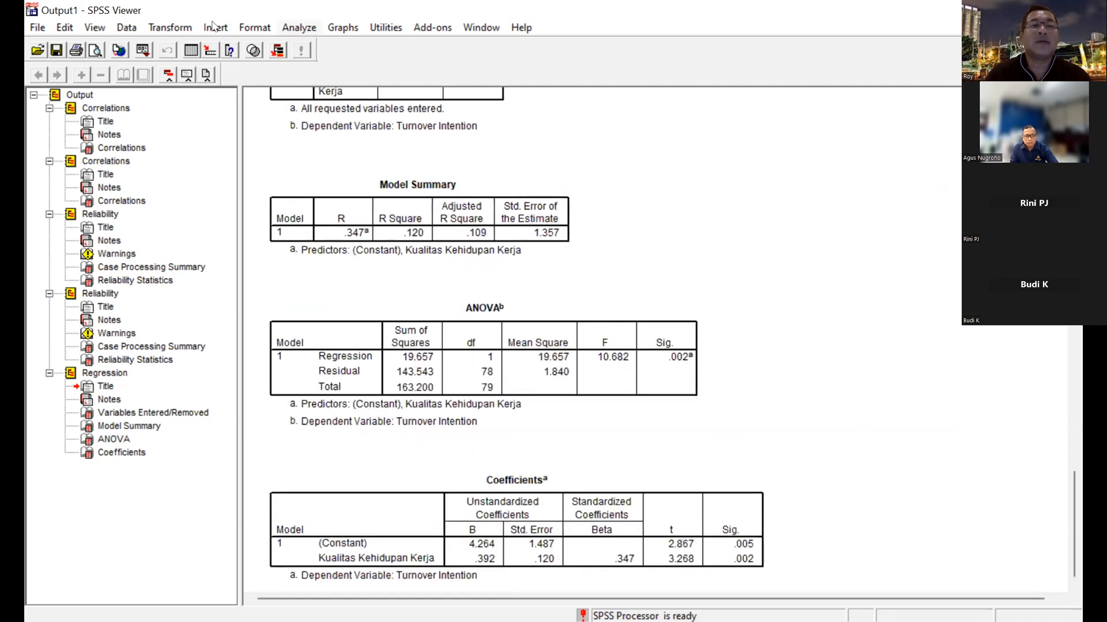
Reopen the Bivariate Correlations setup and remove y1.1 to y1.4 and Turnover Intention from the analysis.
click(291, 27)
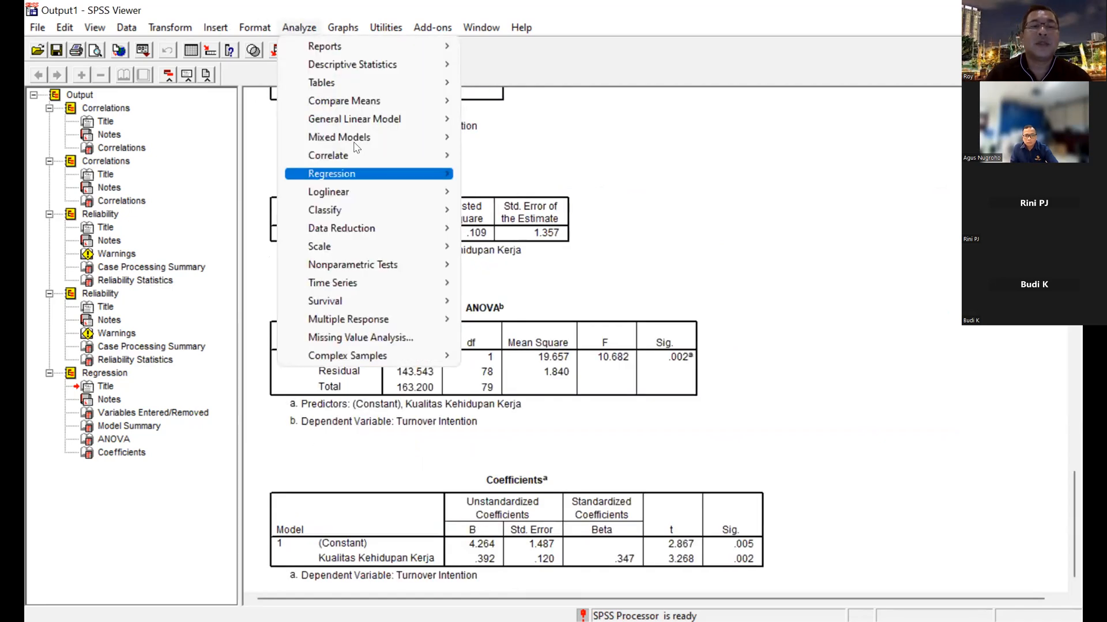
mouse_move(366, 156)
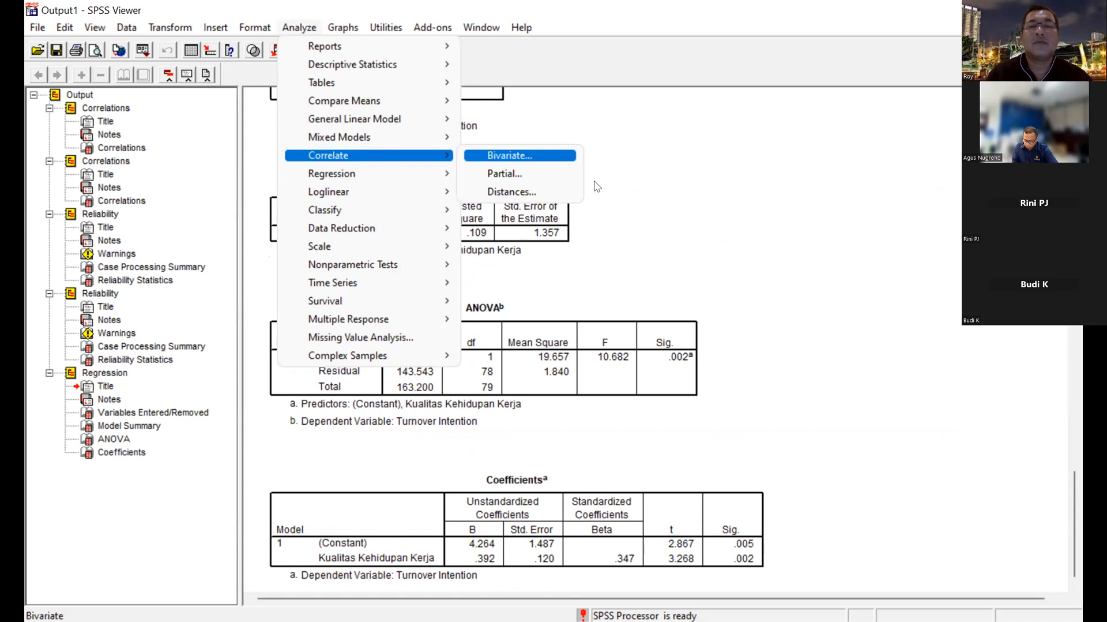
click(509, 156)
drag(595, 185, 605, 240)
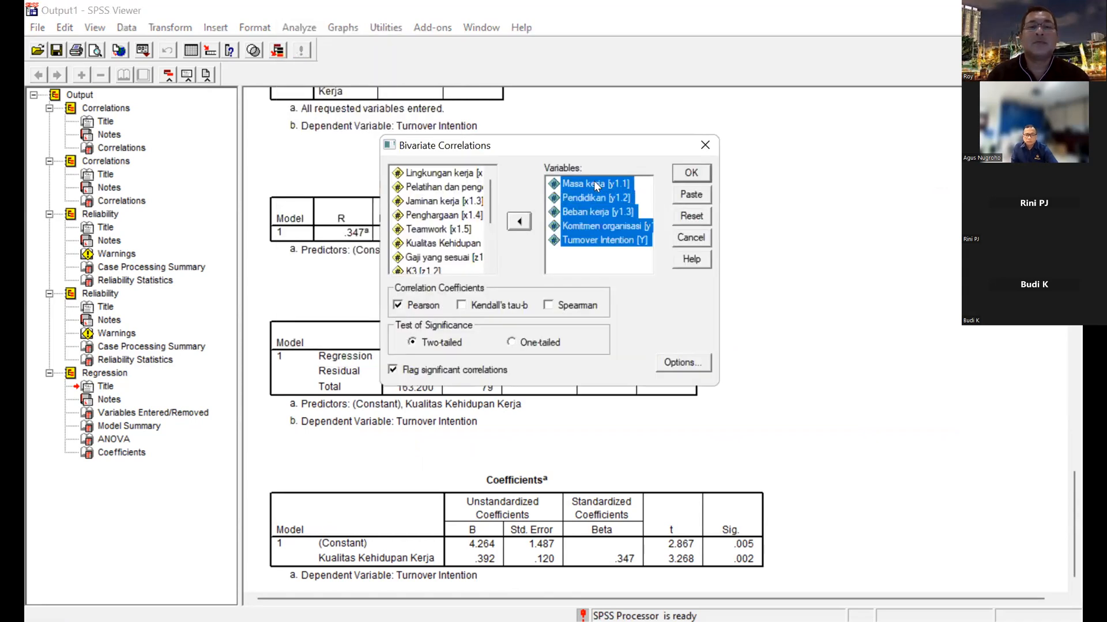
click(517, 219)
Go through the Kepuasan Kerja indicators in the available variables, from Gaji yang sesuai (z1.1) to Pengarahan kerja yang baik.
click(444, 188)
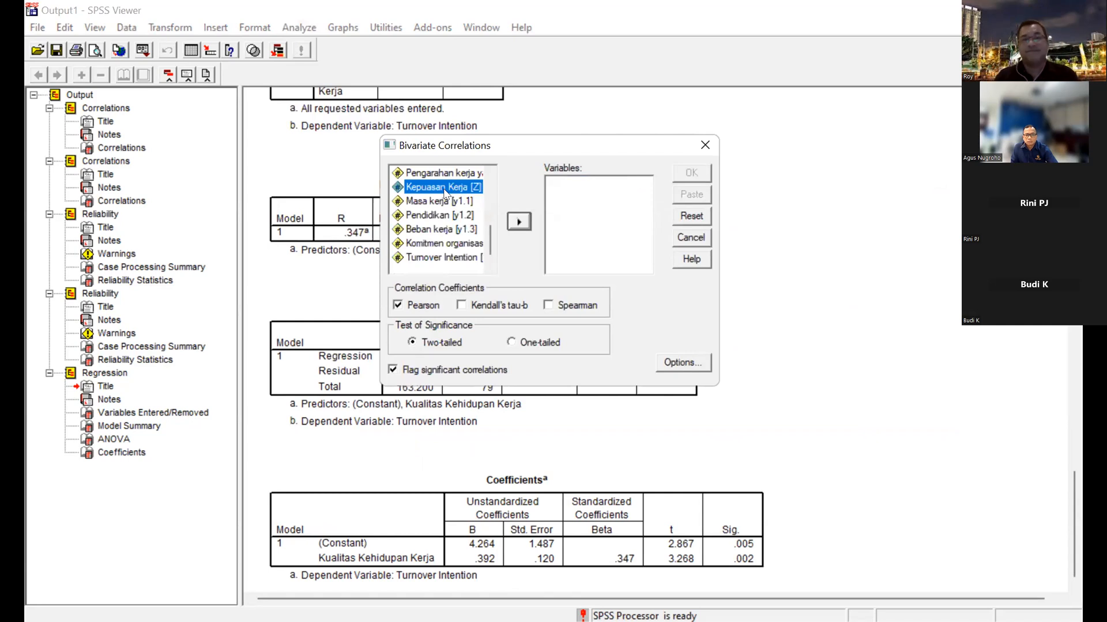
key(Up)
key(Up)
key(Up)
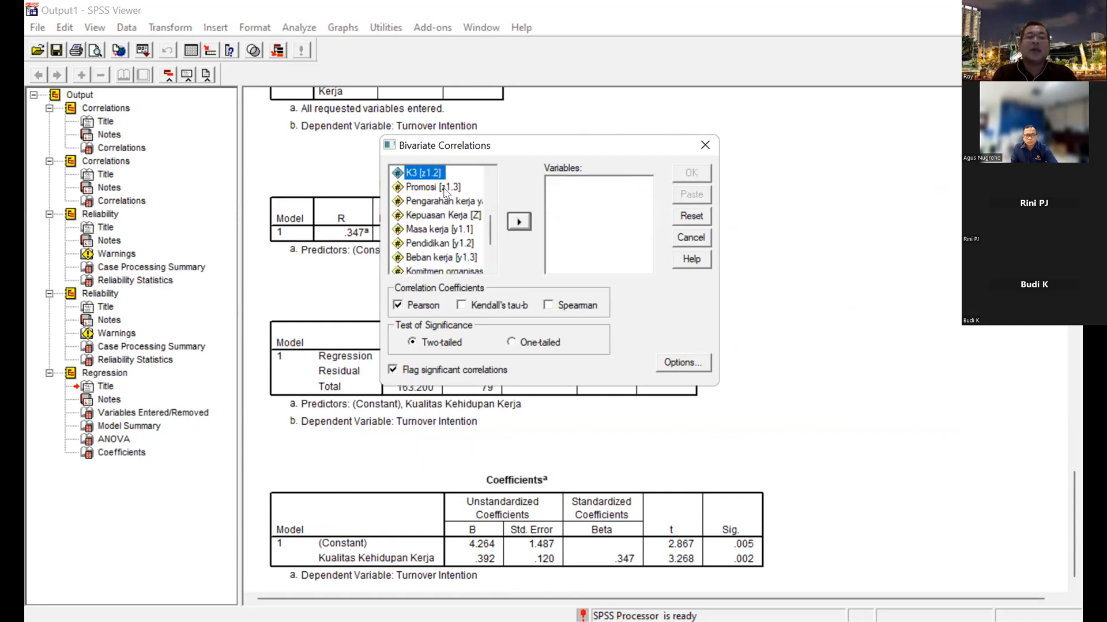
key(Up)
key(Down)
key(Down)
key(Up)
key(Up)
key(Up)
key(Up)
key(Down)
key(Down)
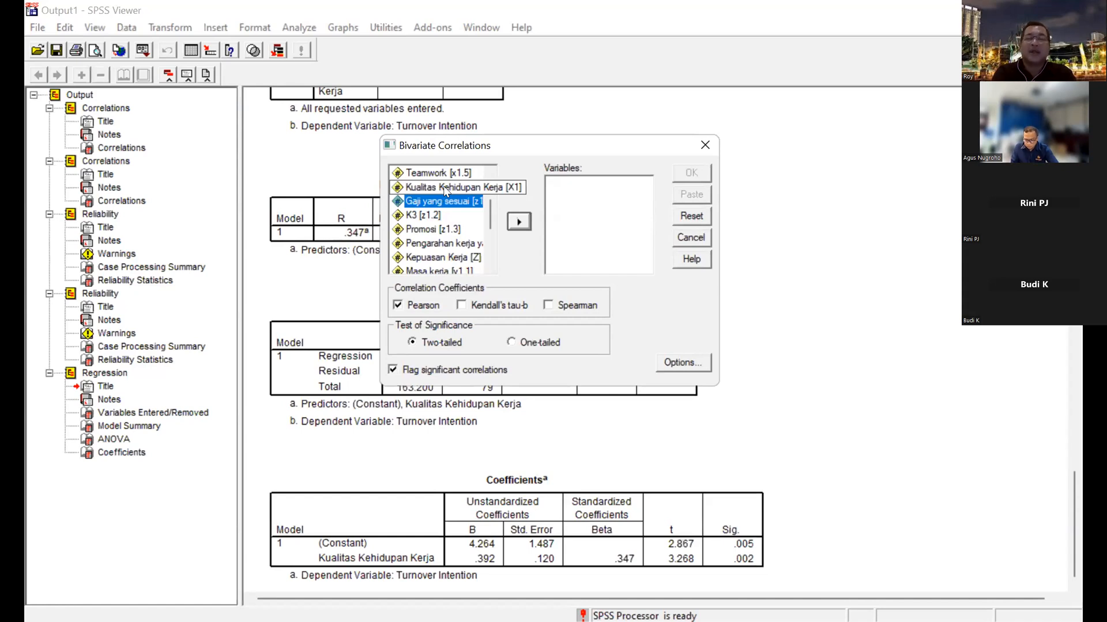
click(473, 215)
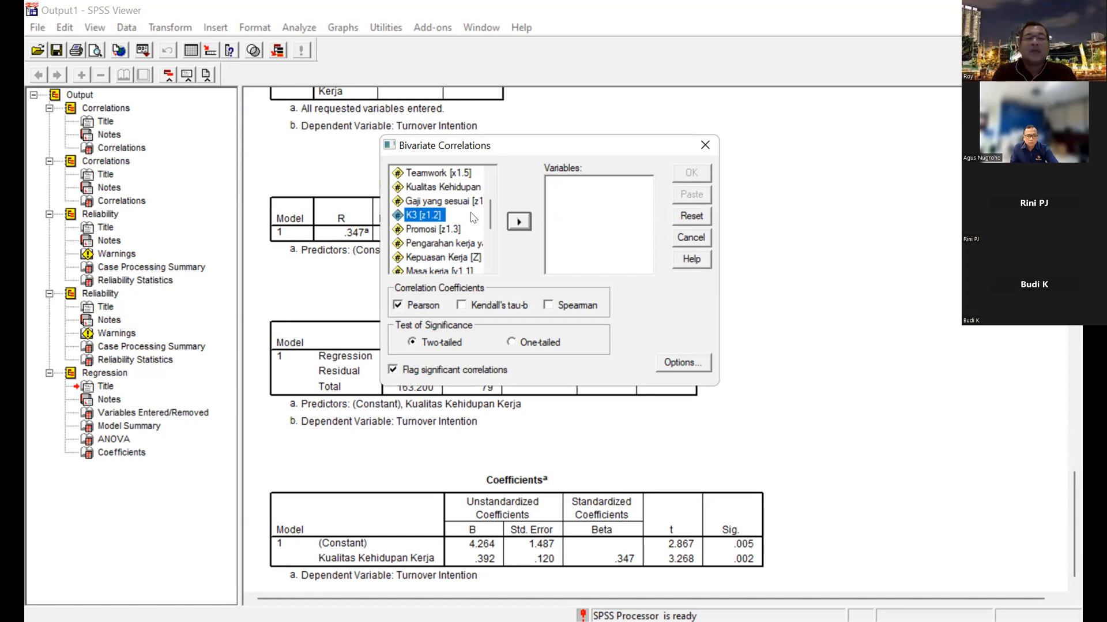
key(Down)
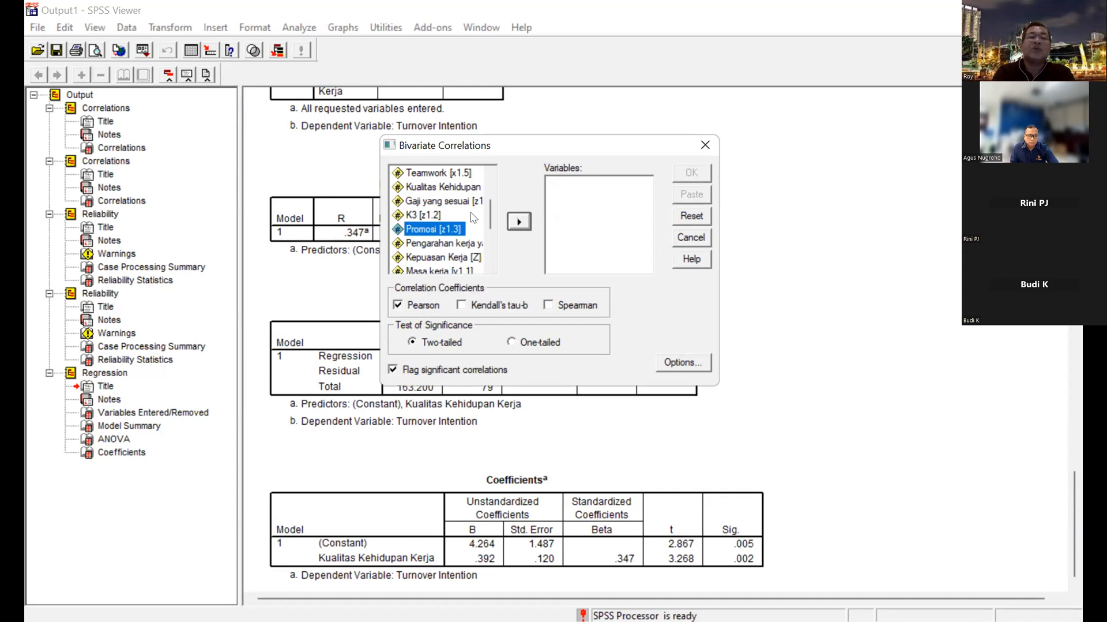
key(Down)
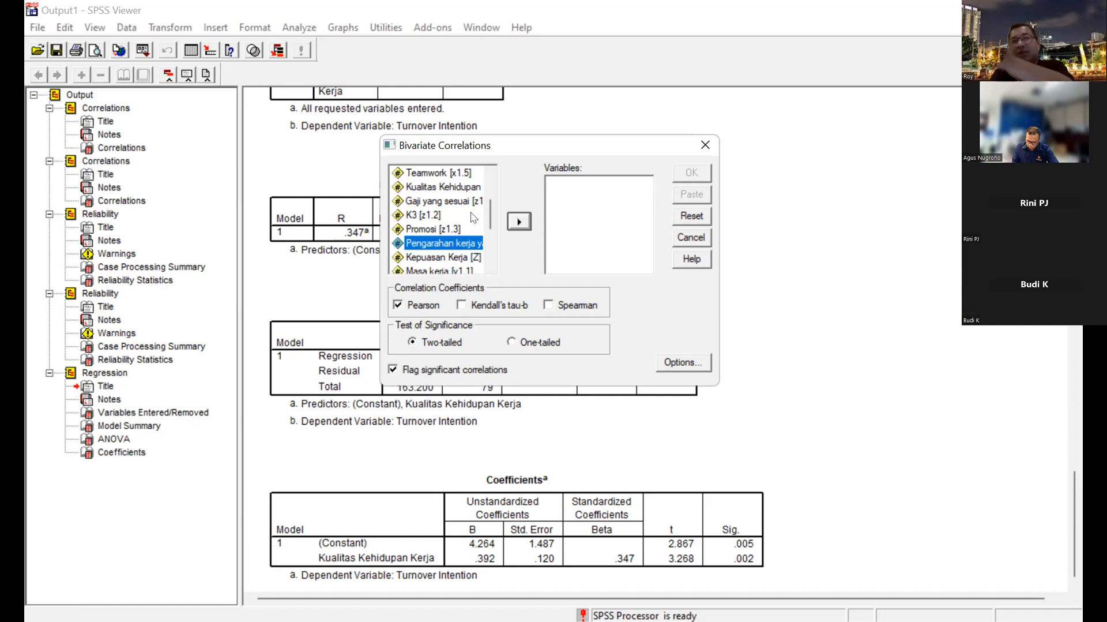
key(Up)
key(Up)
key(Up)
key(Up)
key(Up)
key(Down)
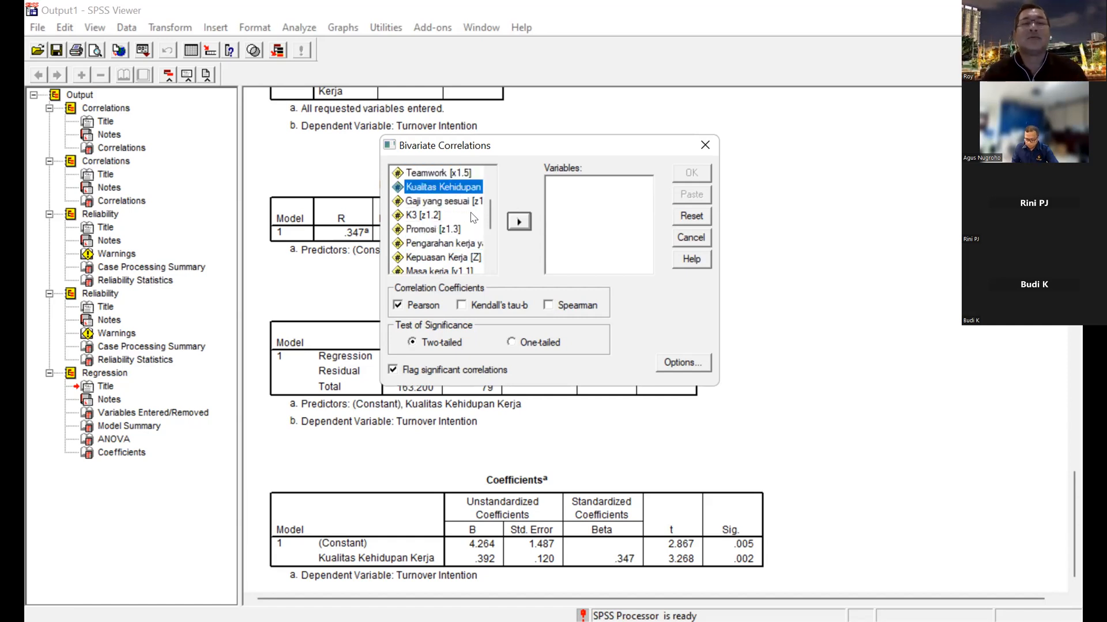
Run a two-tailed Pearson correlation on Gaji yang sesuai, K3, Promosi, Pengarahan kerja yang baik and Kepuasan Kerja (Z).
key(Down)
key(shift+Down)
key(shift+Down)
key(shift+Down)
key(shift+Down)
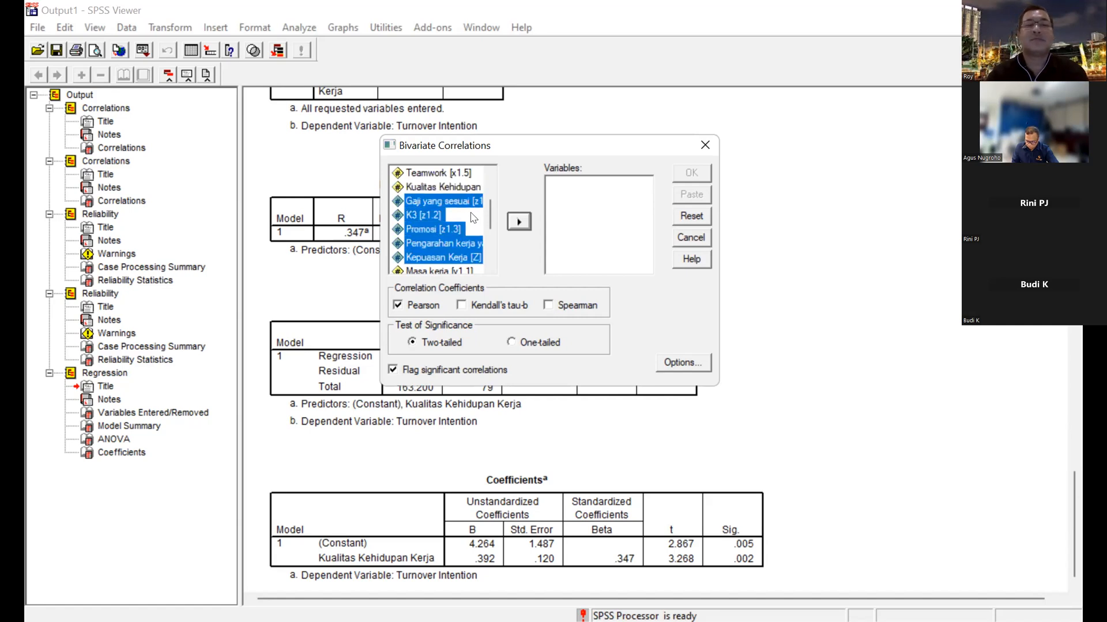
click(527, 220)
click(692, 173)
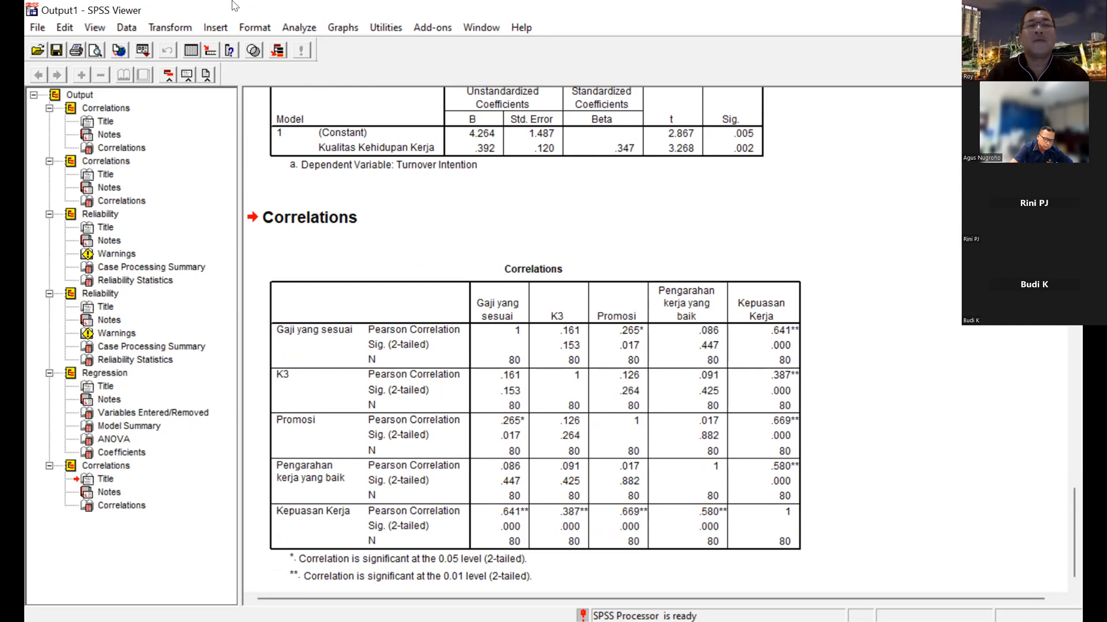
Reopen the Reliability Analysis setup and remove Masa kerja, Pendidikan, Beban kerja, Komitmen organisasi and Turnover Intention from its items.
click(303, 29)
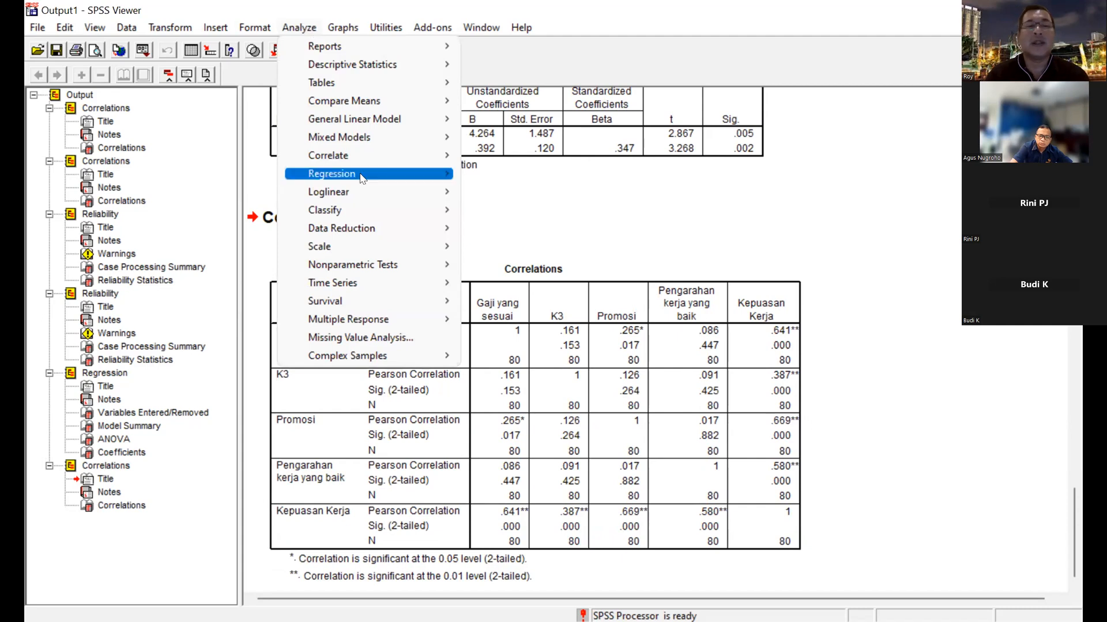
mouse_move(411, 247)
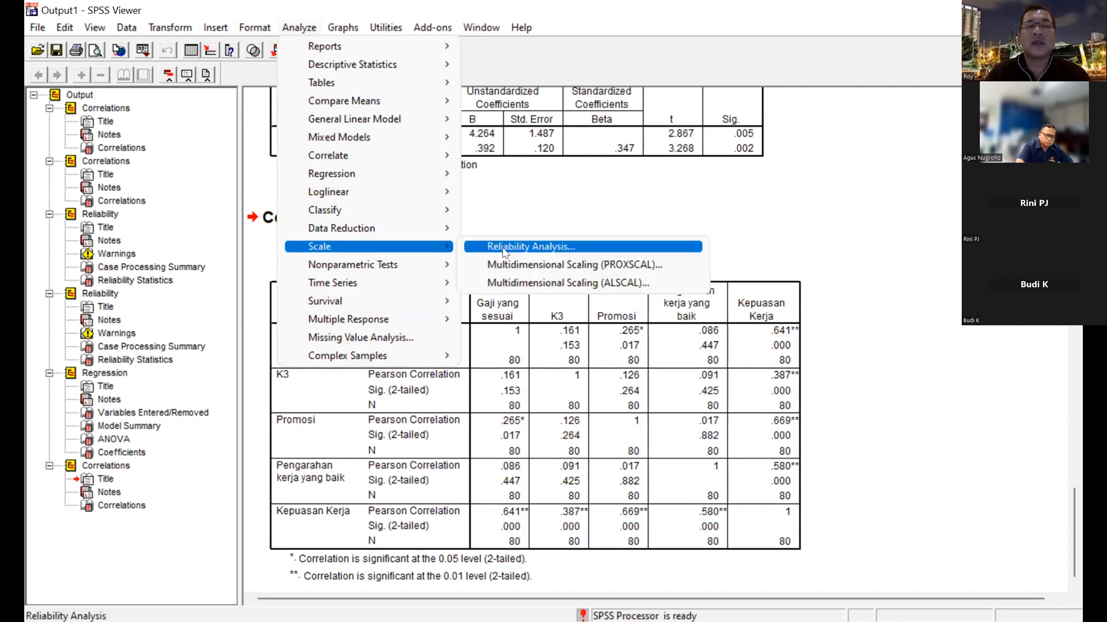
key(Return)
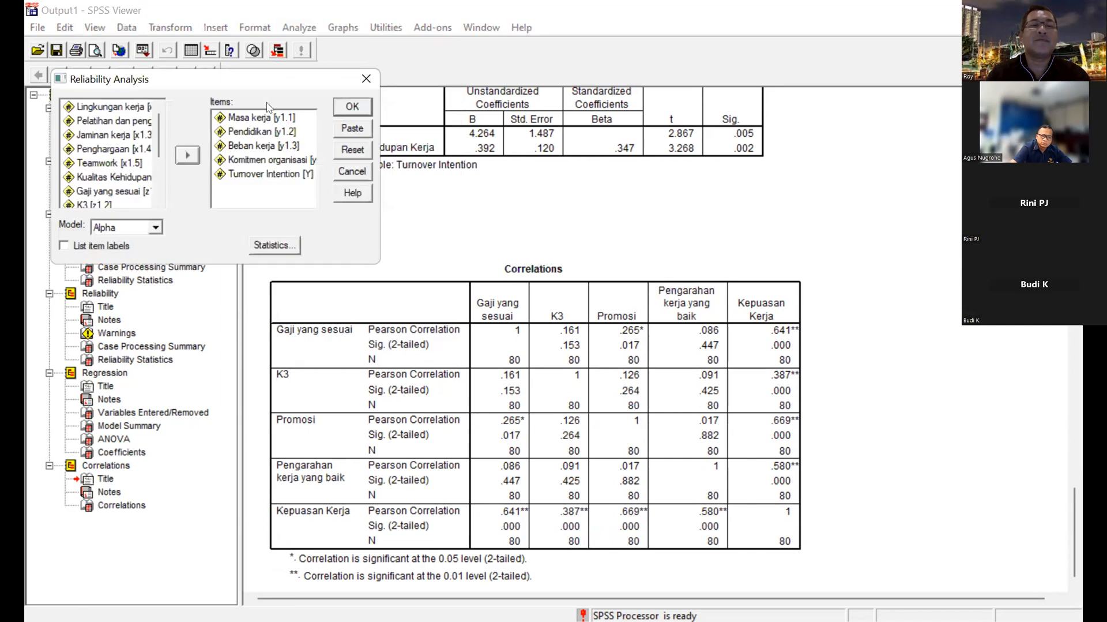
drag(253, 80, 469, 81)
click(470, 117)
key(shift+Down)
key(shift+Down)
key(shift+Down)
key(shift+Down)
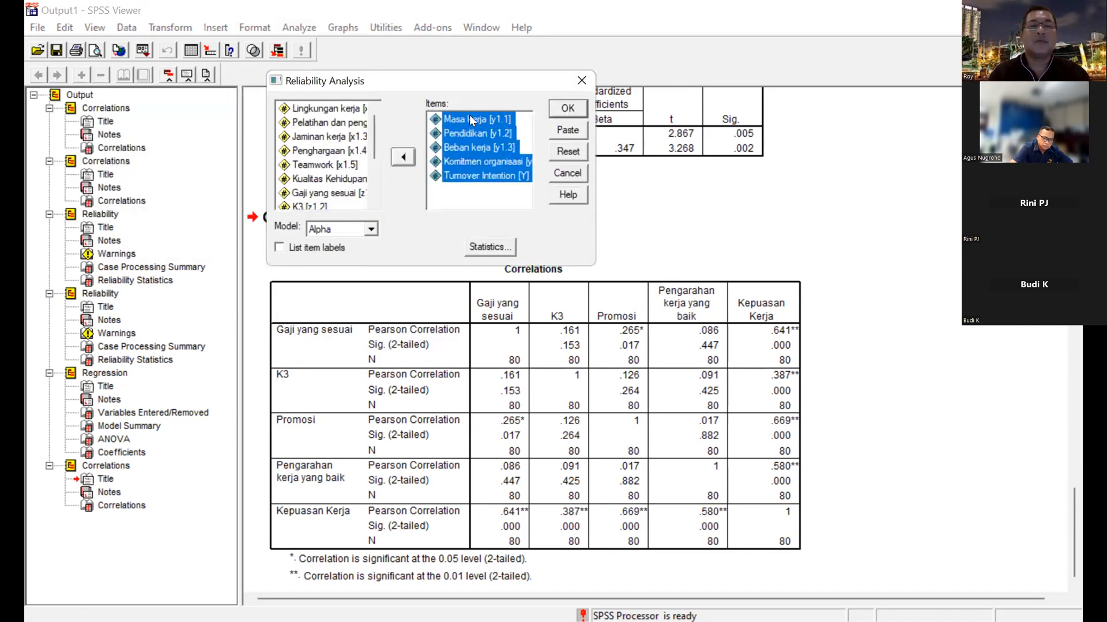
click(403, 159)
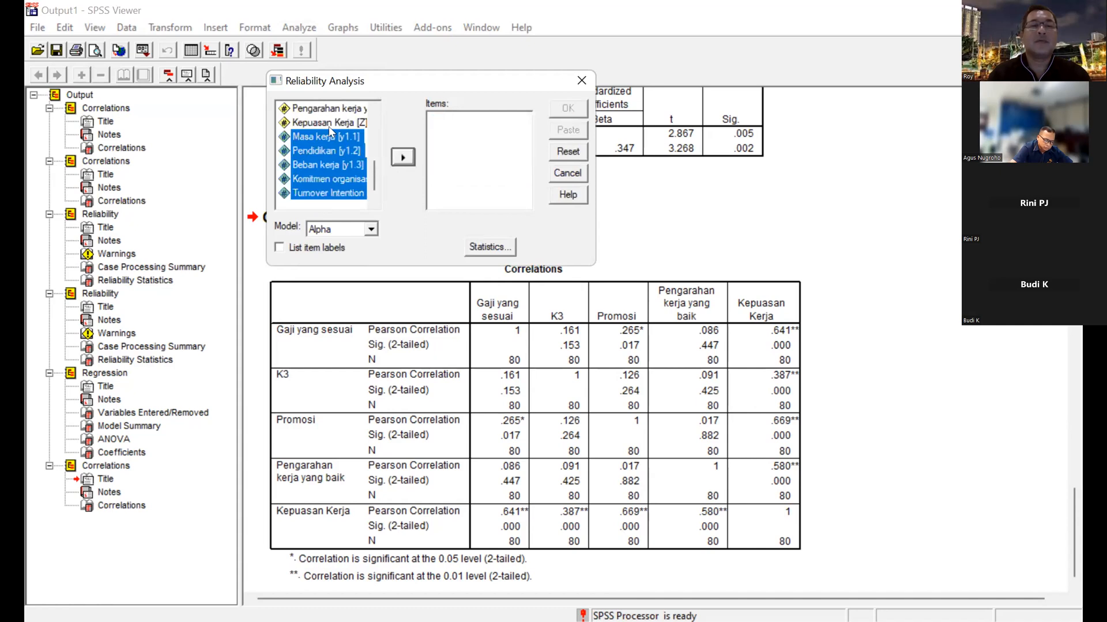
Run the Alpha reliability analysis on Gaji yang sesuai, K3, Promosi, Pengarahan kerja yang baik and Kepuasan Kerja (Z).
drag(374, 178, 379, 160)
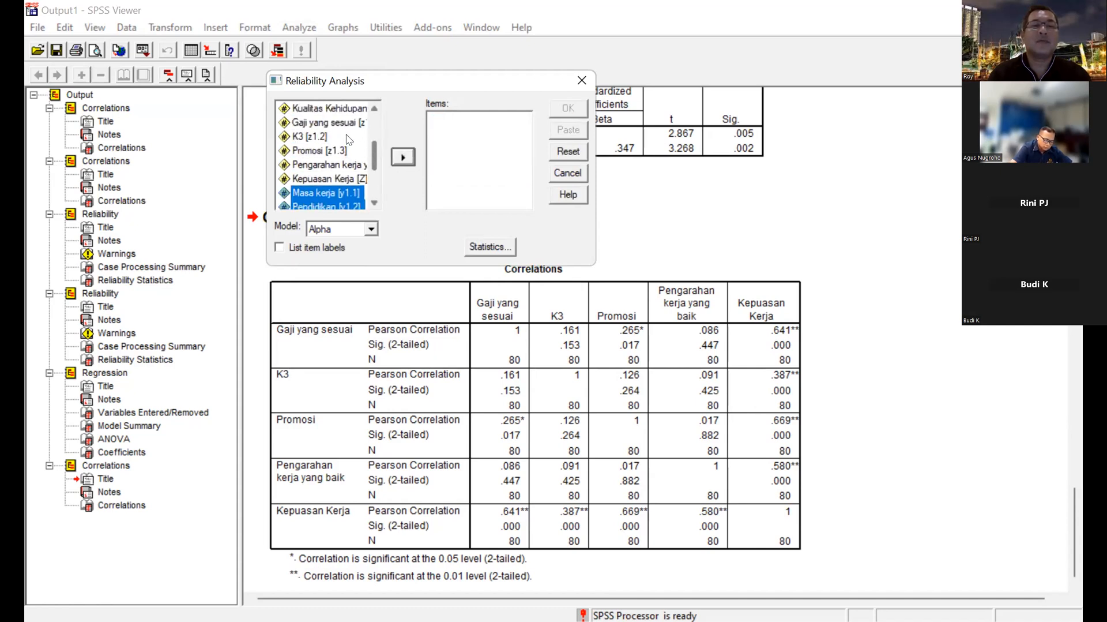
click(326, 121)
key(shift+Down)
key(shift+Down)
key(shift+Down)
key(shift+Down)
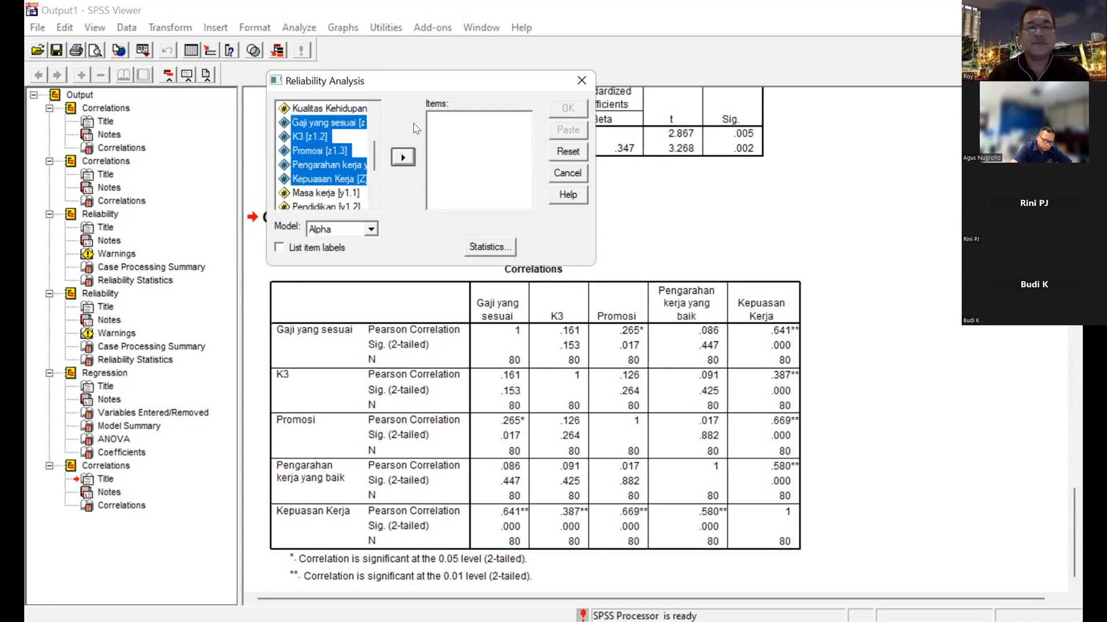
click(403, 157)
click(572, 111)
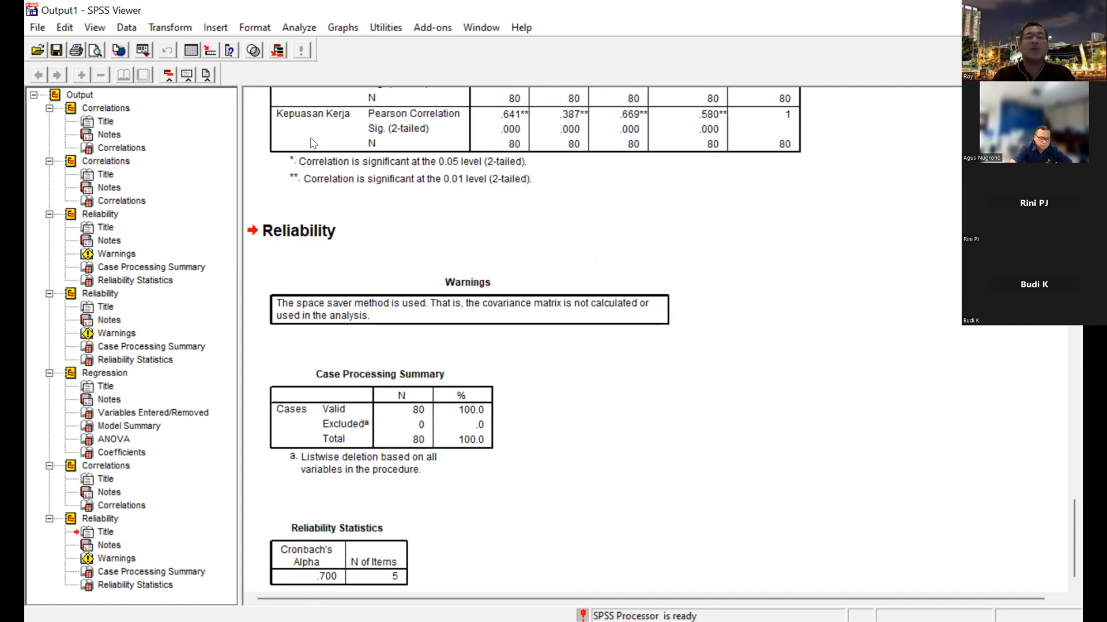
Run a linear regression of Turnover Intention (Y) with Kepuasan Kerja (Z) replacing Kualitas Kehidupan Kerja (X1) as independent variable, using Enter.
click(289, 26)
mouse_move(362, 176)
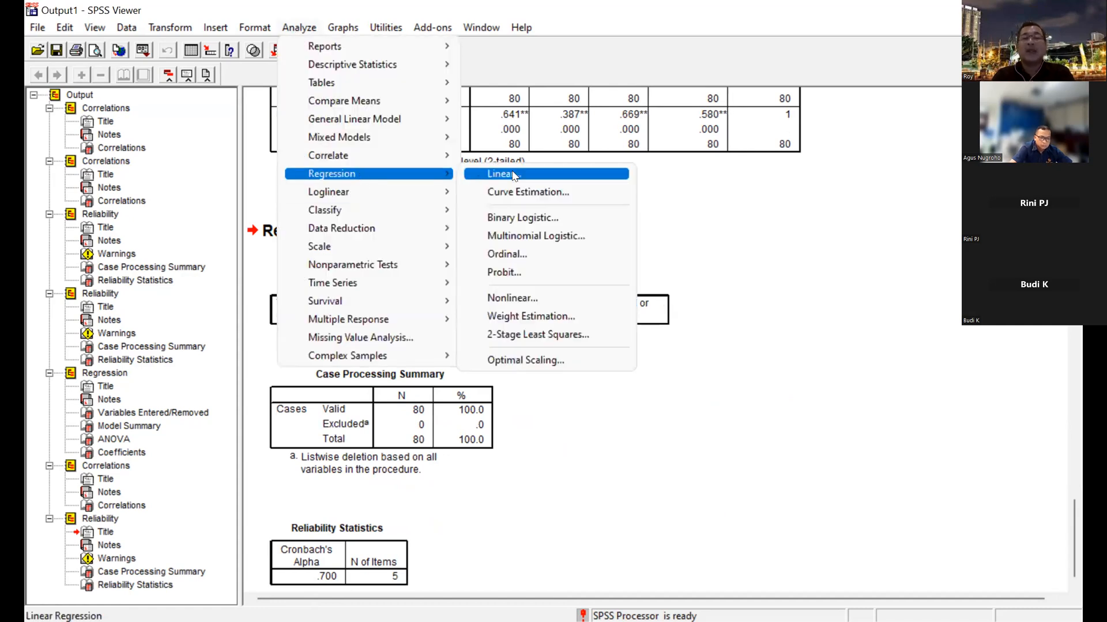
click(515, 174)
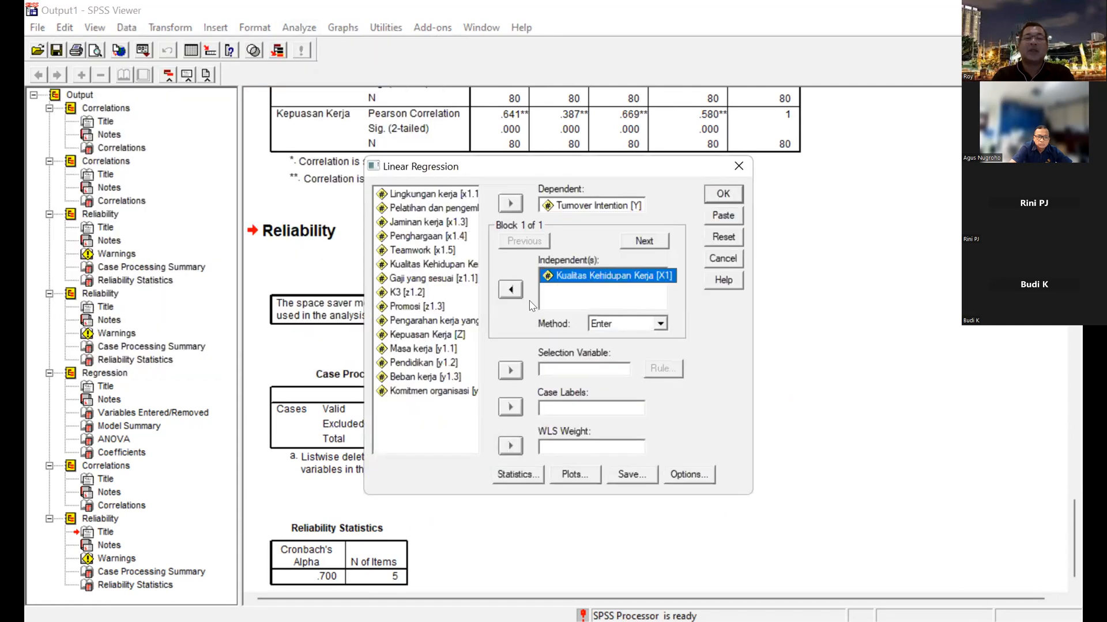
click(510, 290)
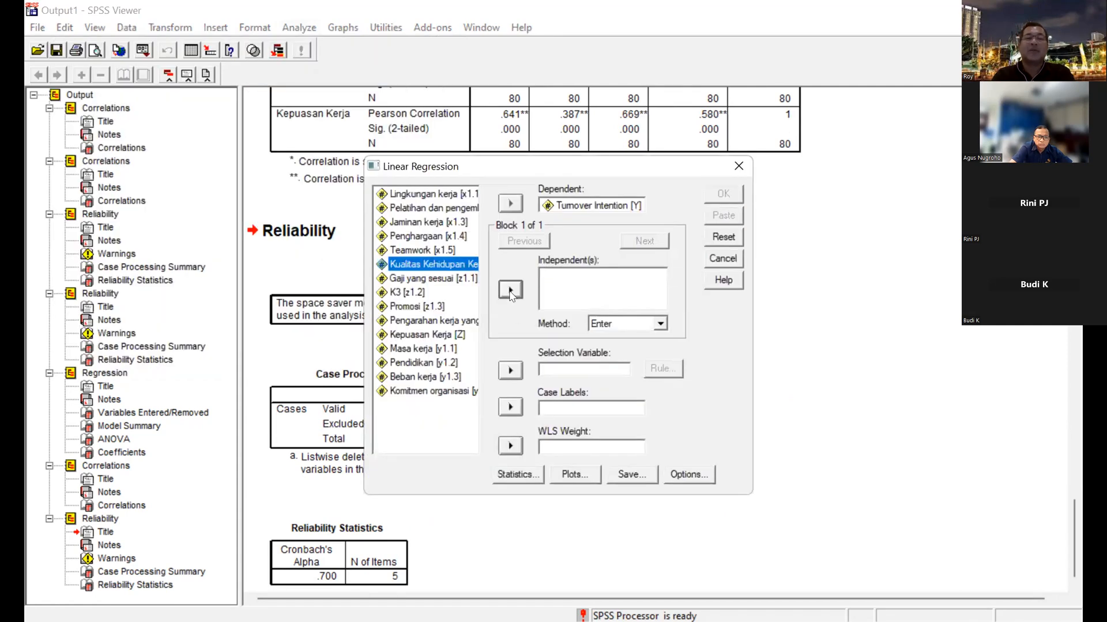
click(436, 336)
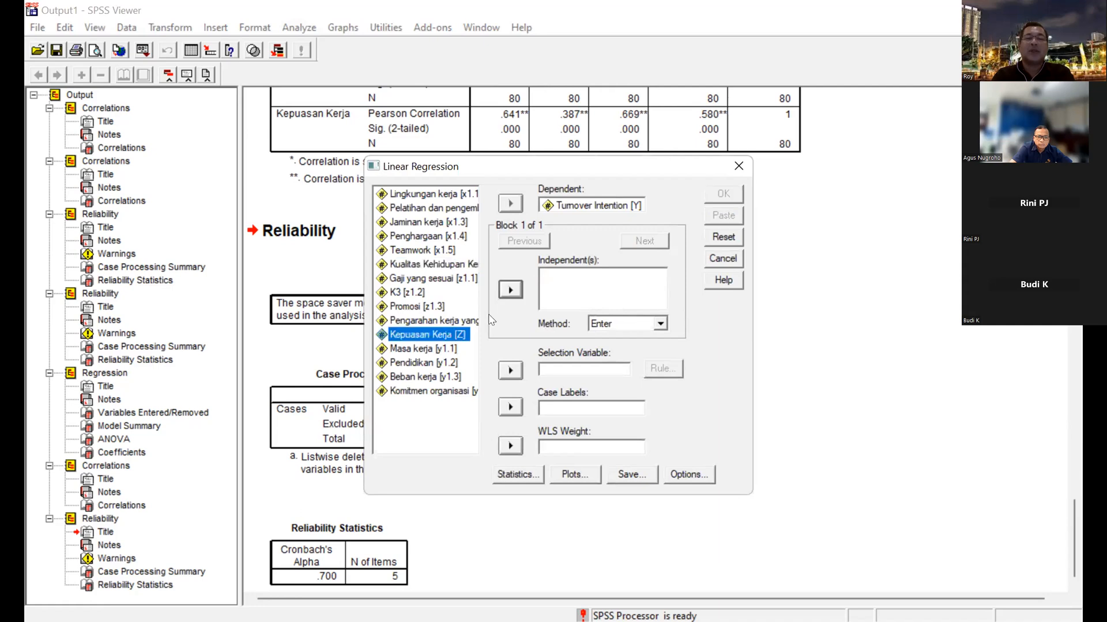
click(510, 289)
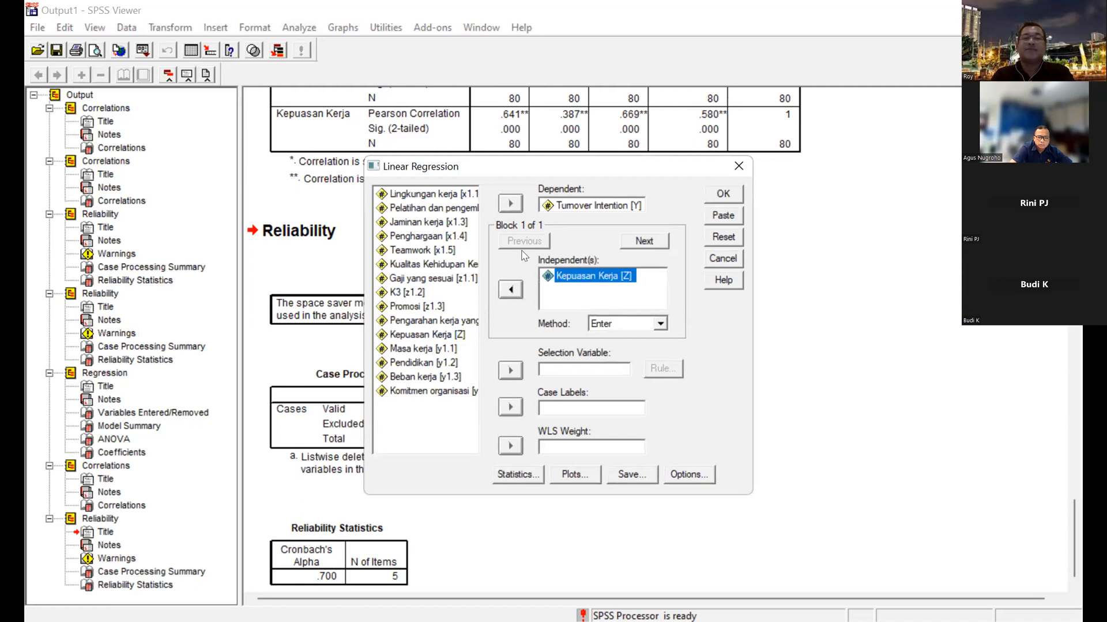
click(724, 196)
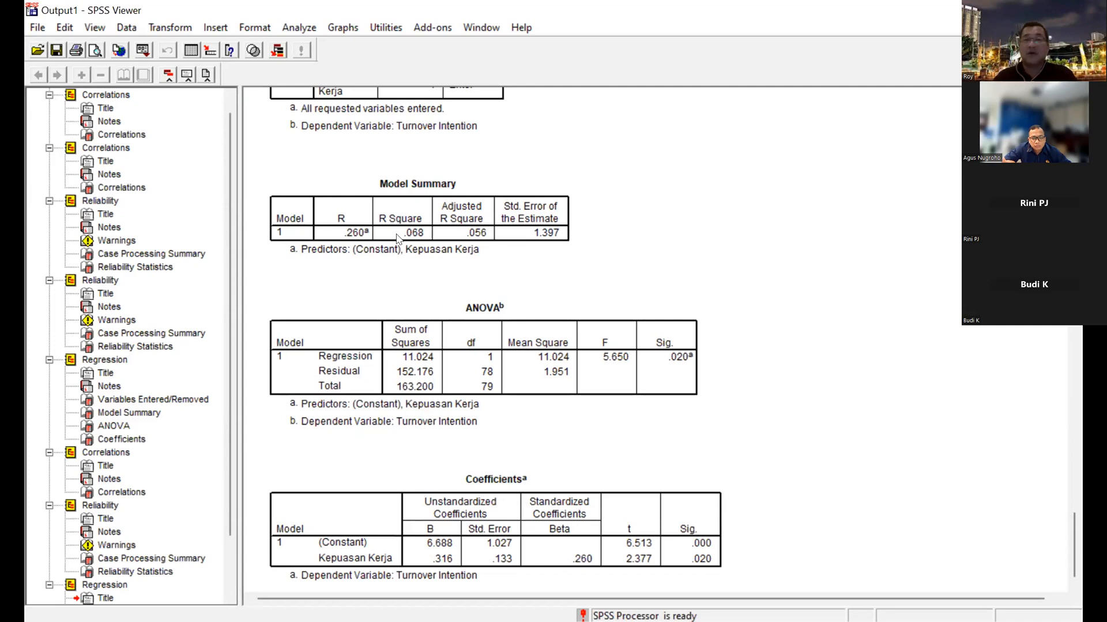
Add Kualitas Kehidupan Kerja (X1) alongside Kepuasan Kerja (Z) as independent variable and run the multiple regression on Turnover Intention.
click(301, 26)
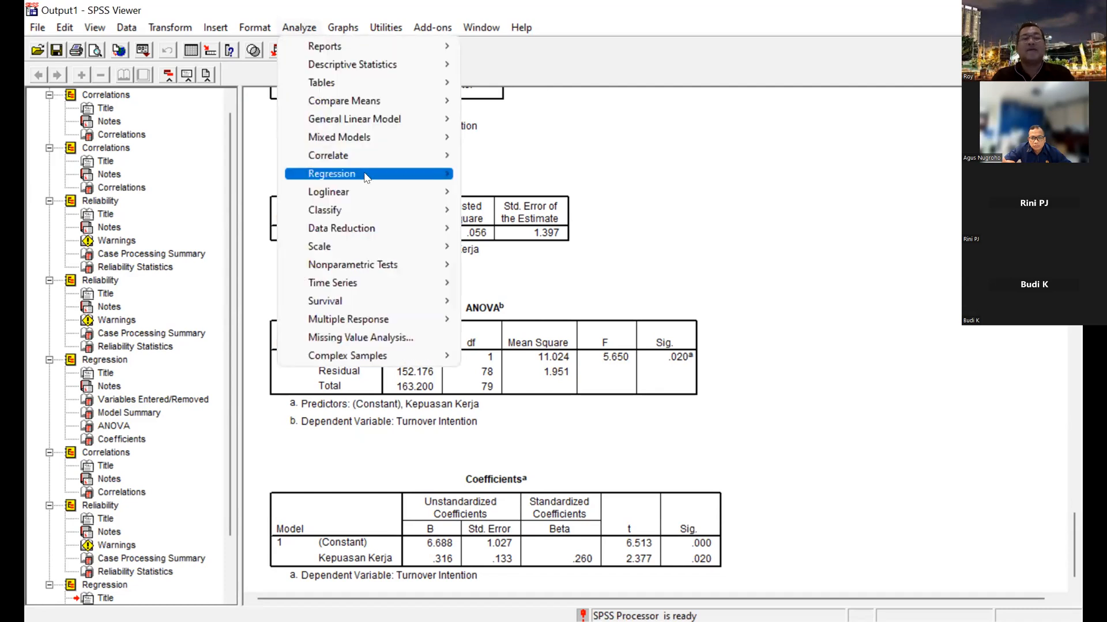
mouse_move(510, 173)
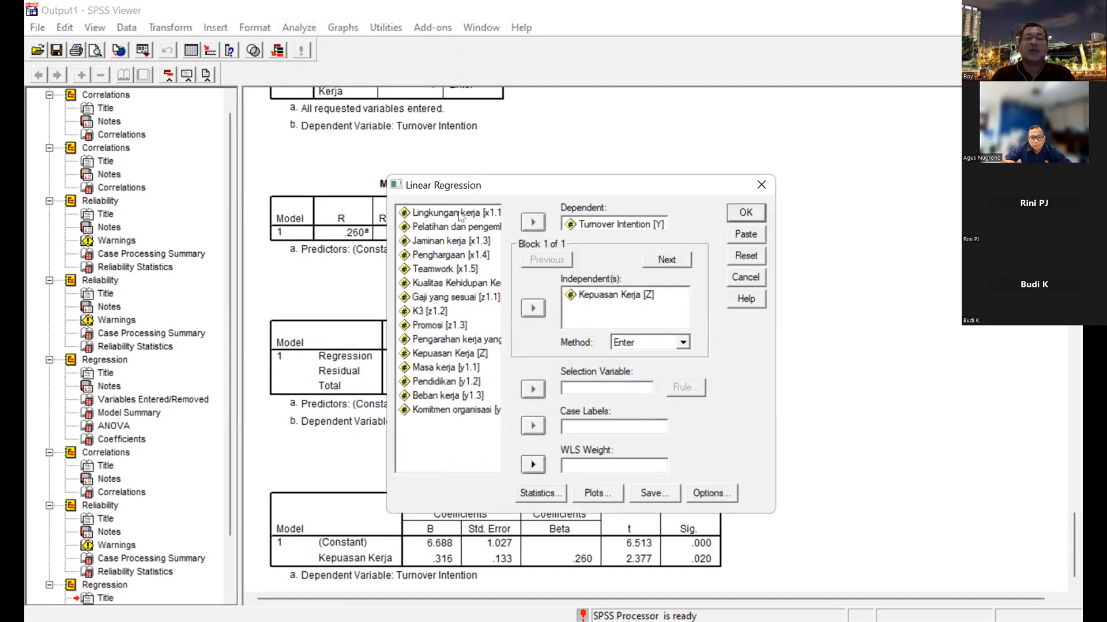
click(462, 282)
click(532, 308)
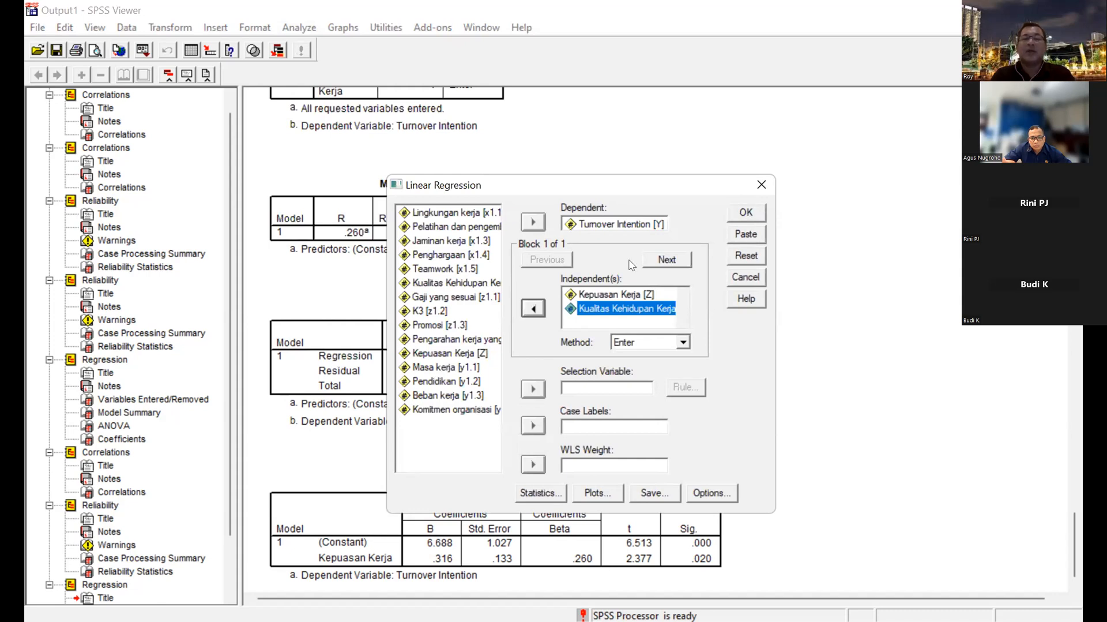
click(746, 213)
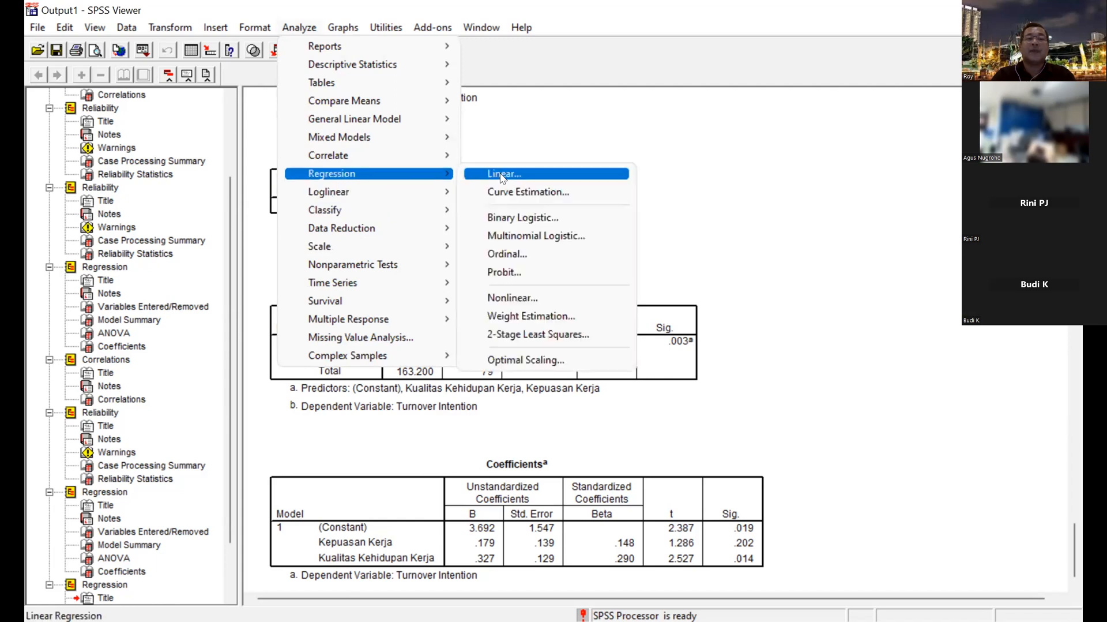
Reopen the Linear Regression setup.
click(502, 175)
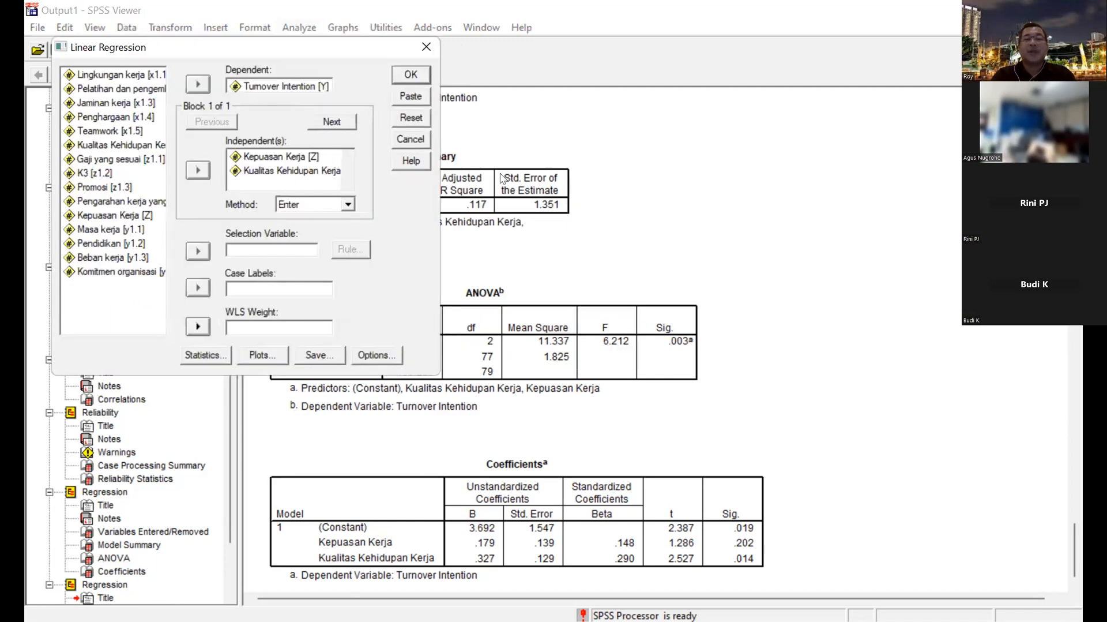
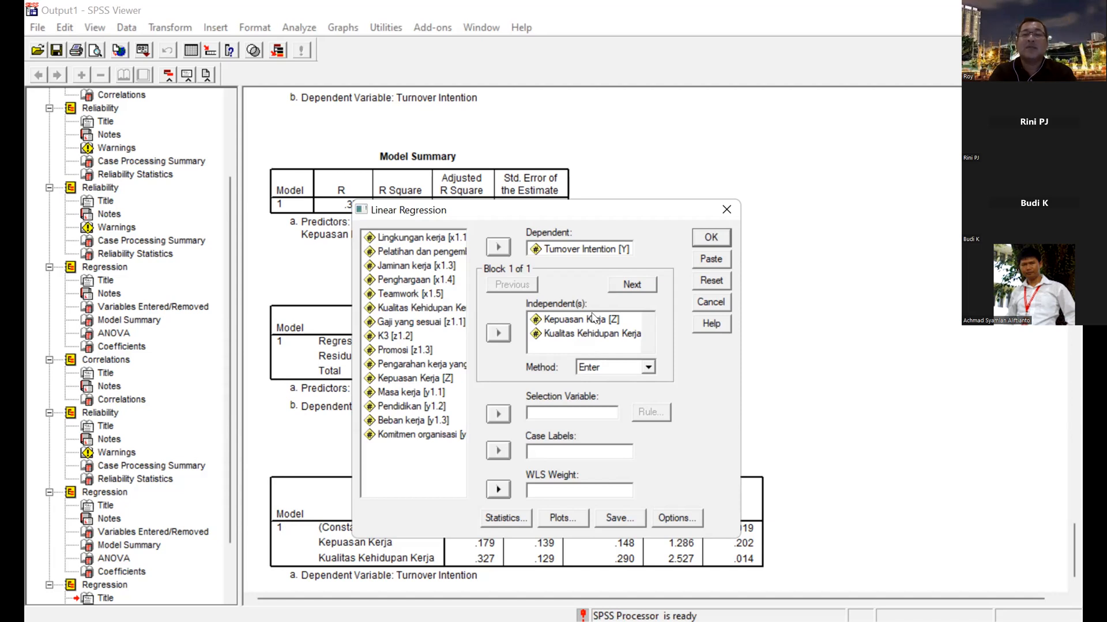
Dismiss the Linear Regression setup without running another analysis.
click(711, 302)
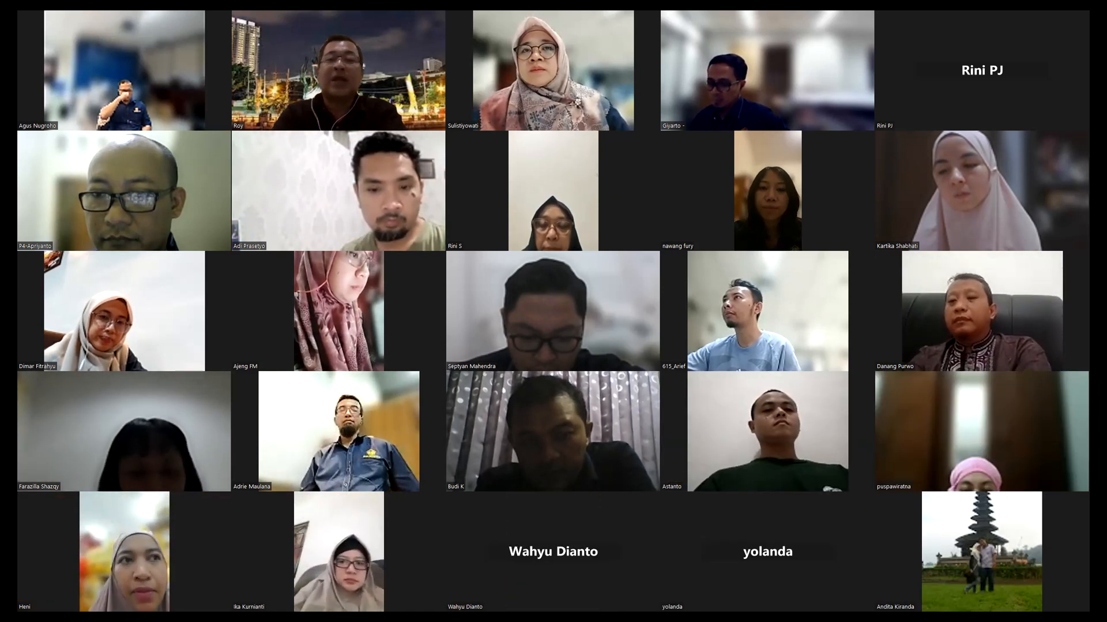
key(Page_Down)
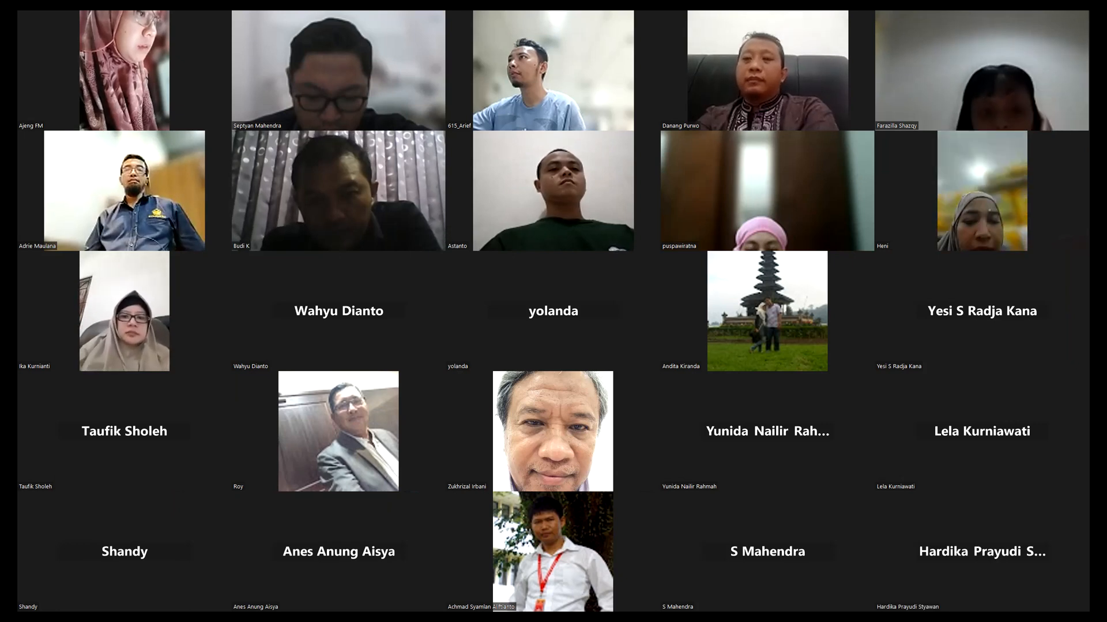